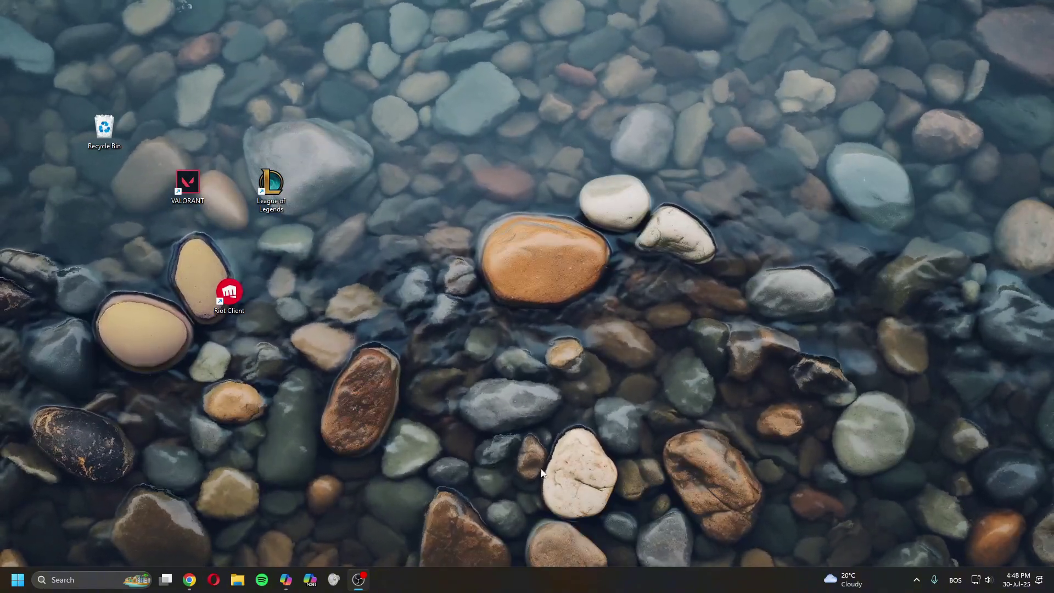
Open Task Manager, filter for 'riot', and end the Riot Client process
{"action": "right_click", "coordinate": [557, 586]}
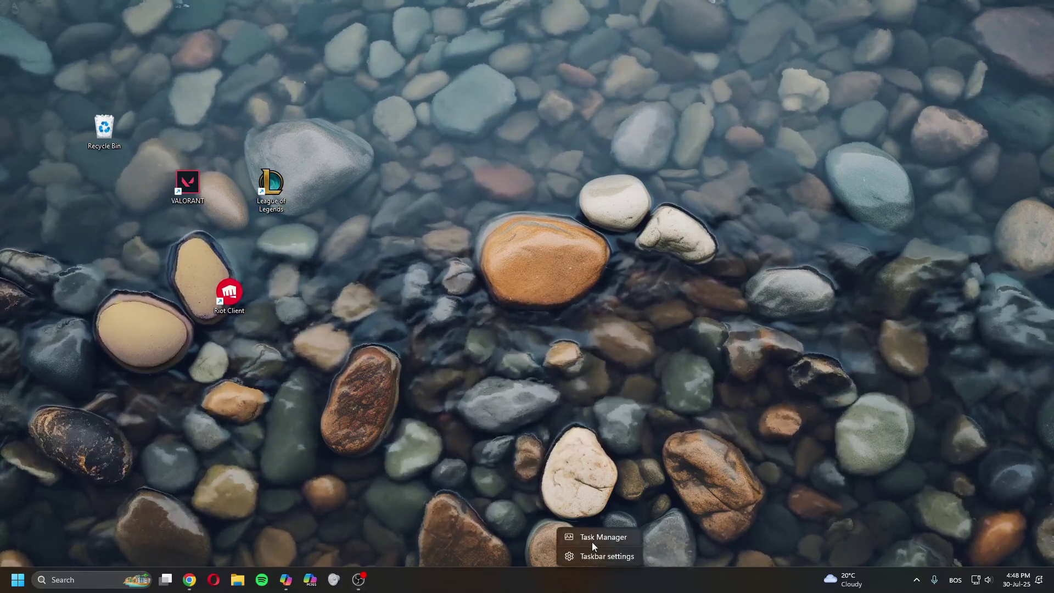
{"action": "left_click", "coordinate": [592, 542]}
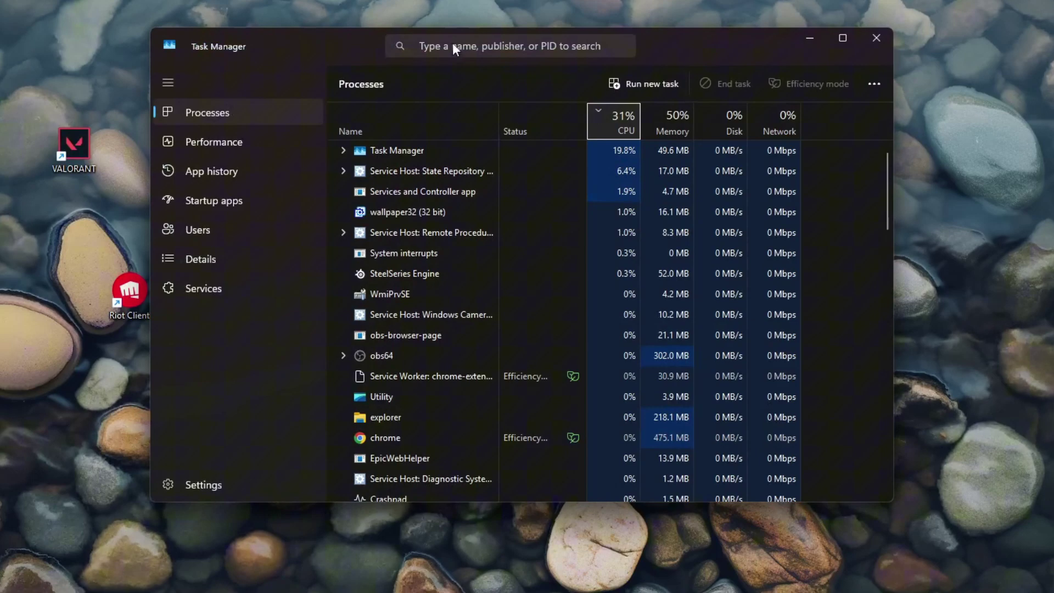
{"action": "left_click", "coordinate": [453, 47]}
{"action": "type", "text": "riot"}
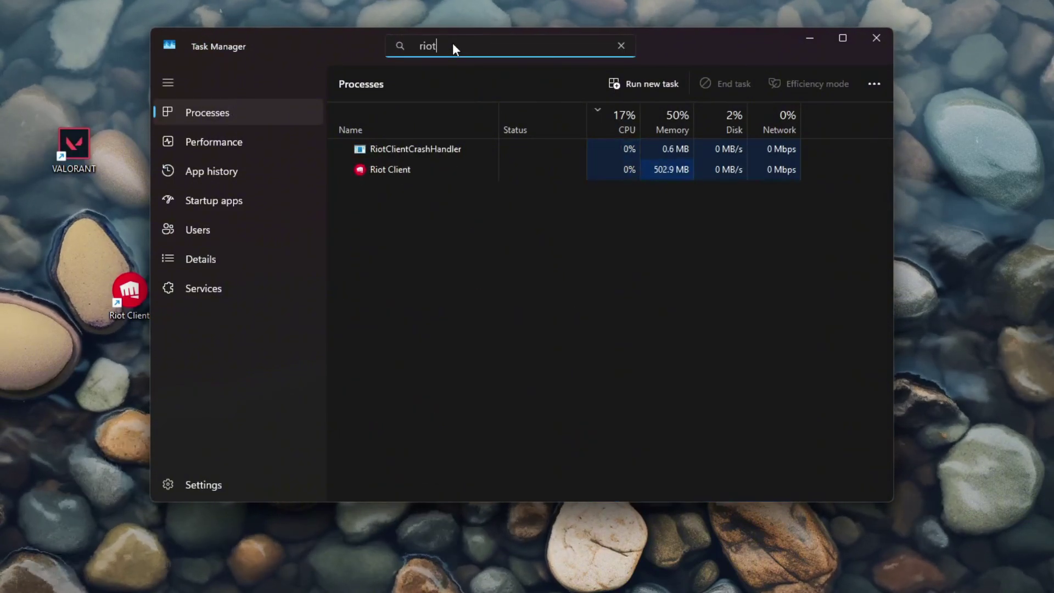
{"action": "left_click", "coordinate": [384, 152]}
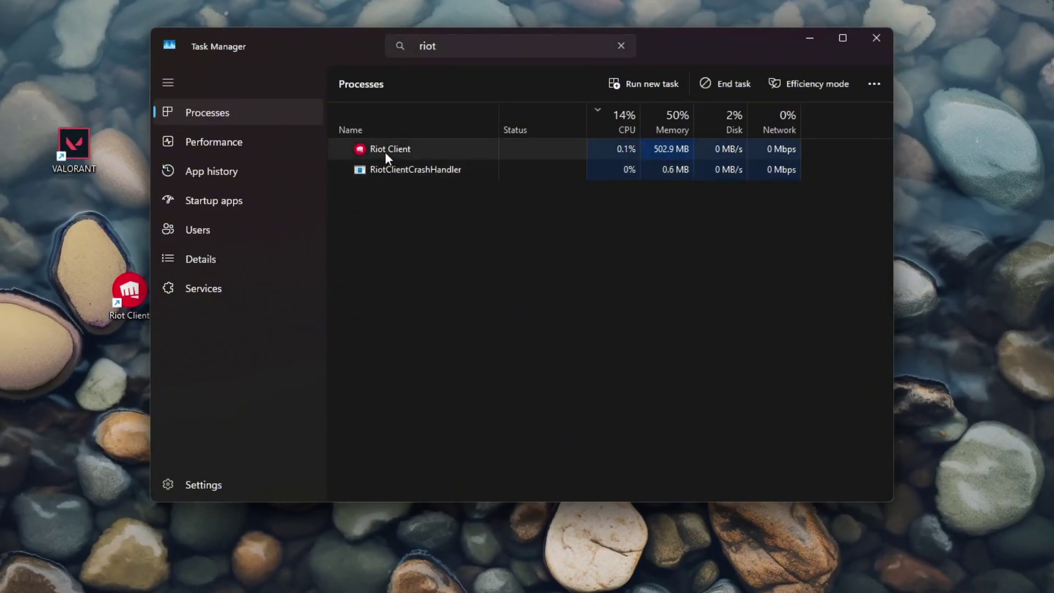
{"action": "key", "text": "Delete"}
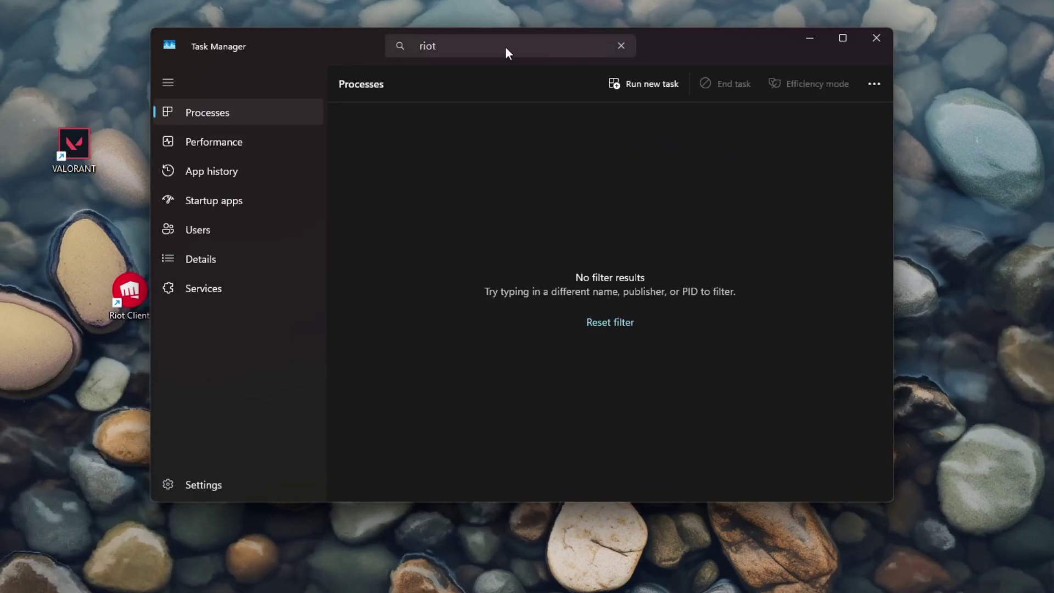
Filter the process list for 'leag' to confirm no League processes, then close Task Manager
{"action": "left_click", "coordinate": [510, 46]}
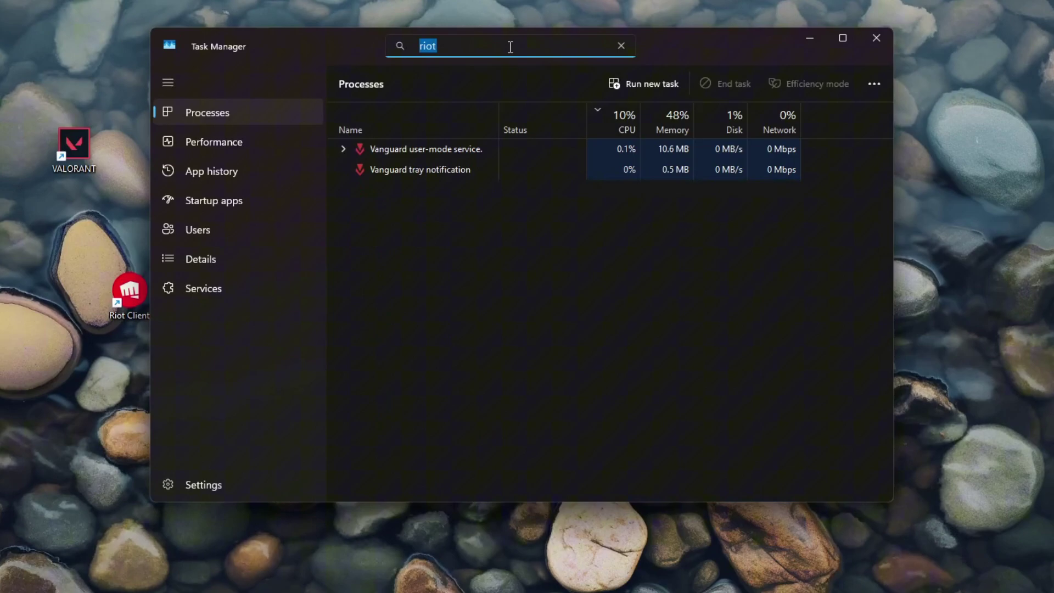
{"action": "type", "text": "league"}
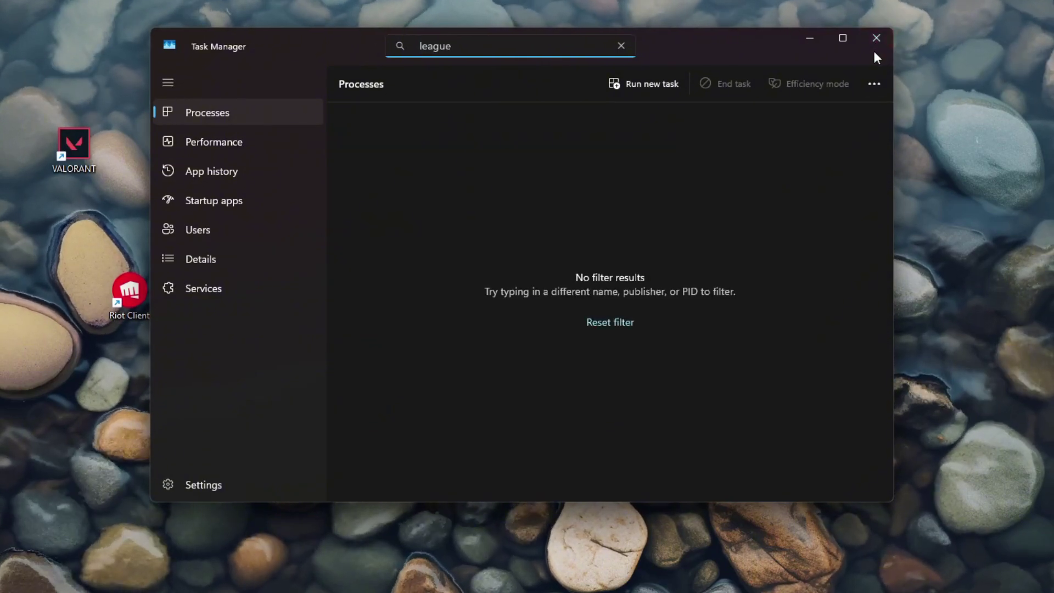
{"action": "left_click", "coordinate": [879, 34]}
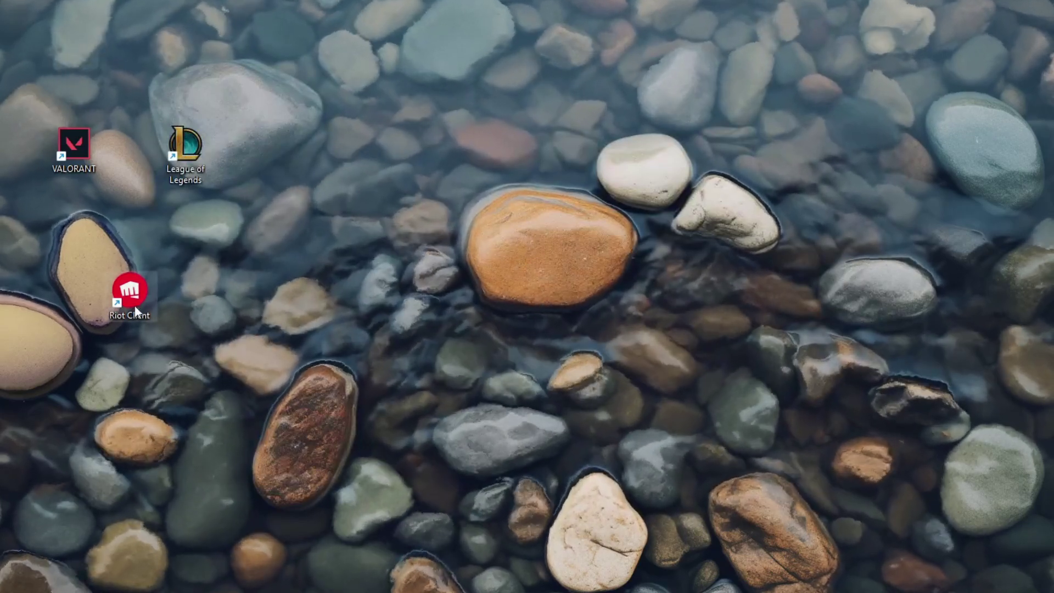
Open the Riot Client shortcut's Properties on the Compatibility tab and move the dialog up
{"action": "right_click", "coordinate": [135, 305]}
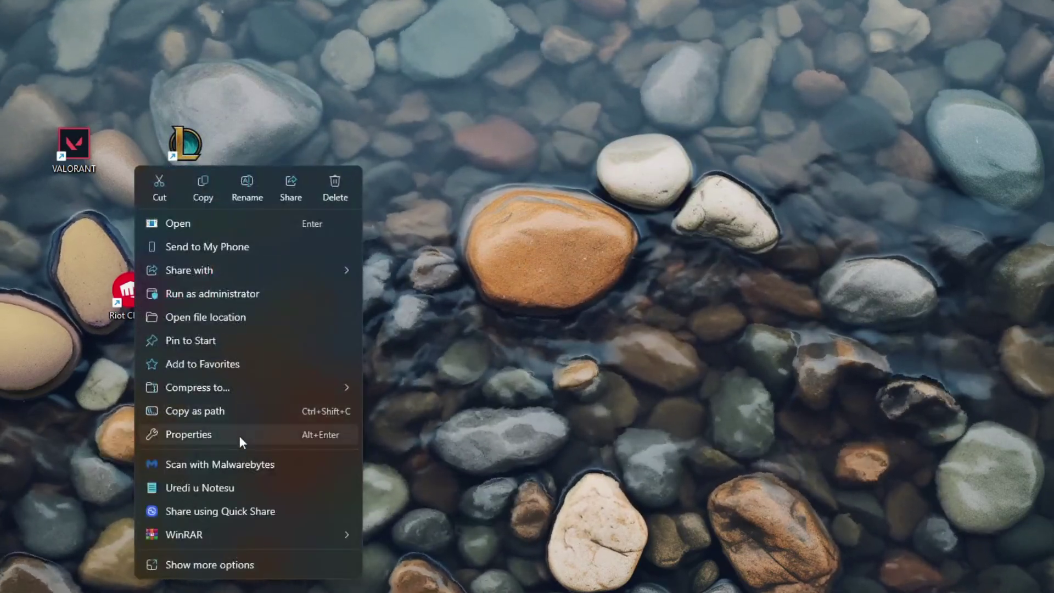
{"action": "left_click", "coordinate": [239, 436]}
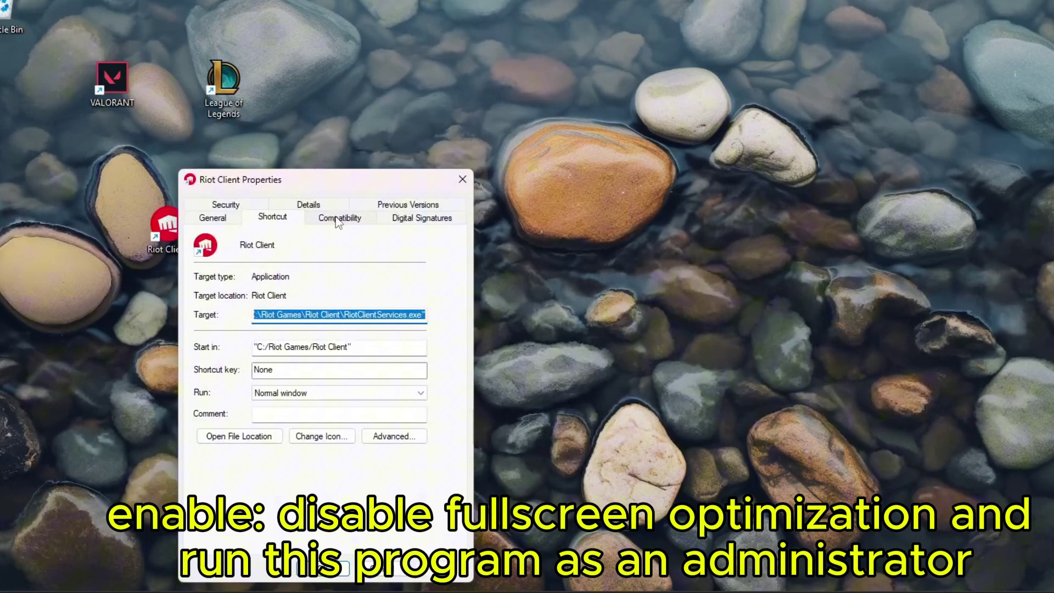
{"action": "left_click", "coordinate": [310, 268]}
{"action": "left_click", "coordinate": [339, 204]}
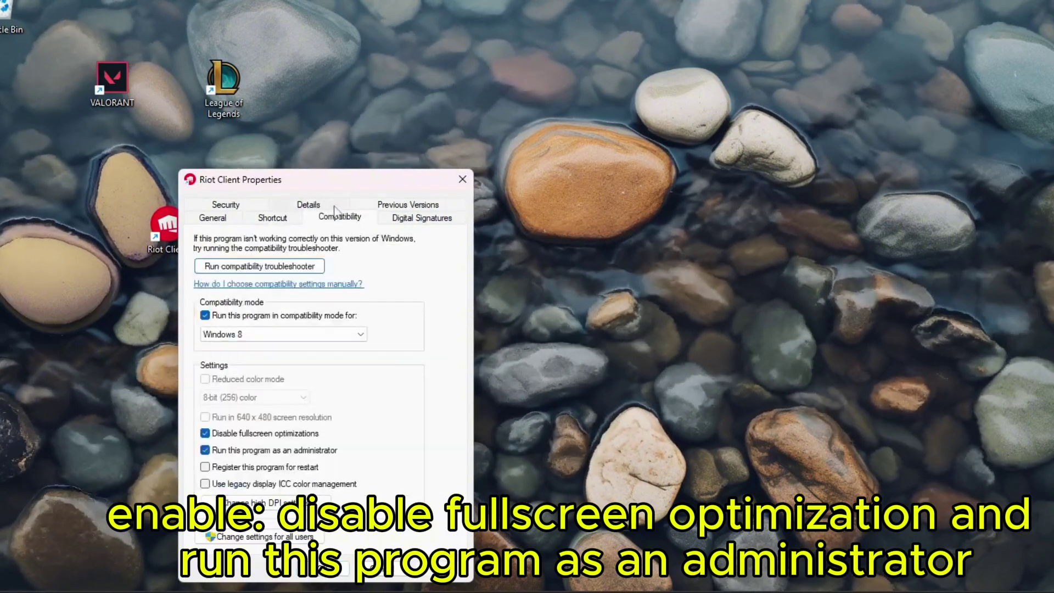
{"action": "left_click_drag", "start_coordinate": [339, 185], "coordinate": [396, 49]}
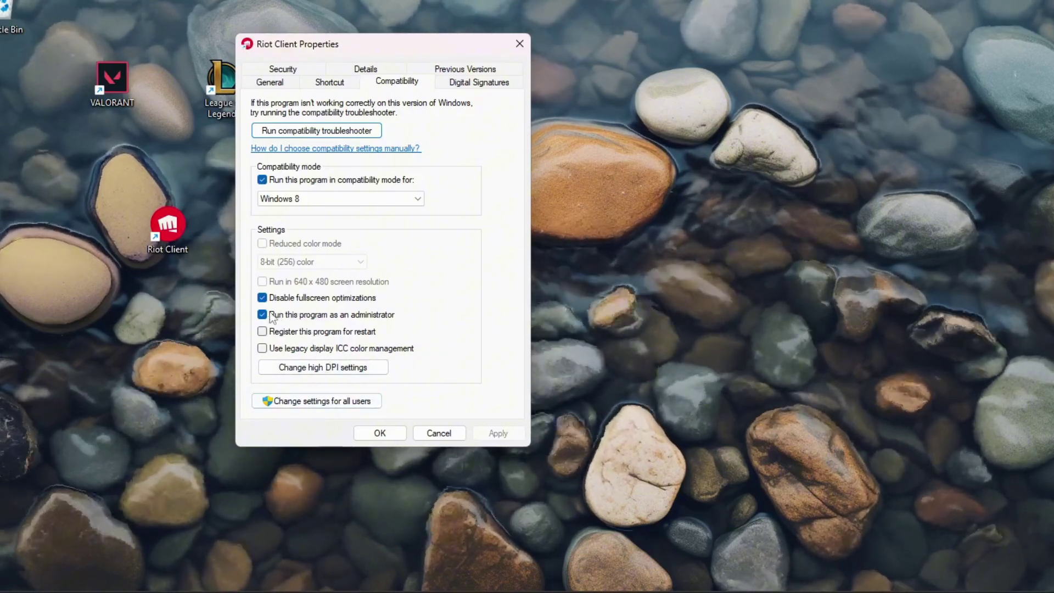
Keep Disable fullscreen optimizations ticked, apply the change, and confirm with OK
{"action": "left_click", "coordinate": [262, 298]}
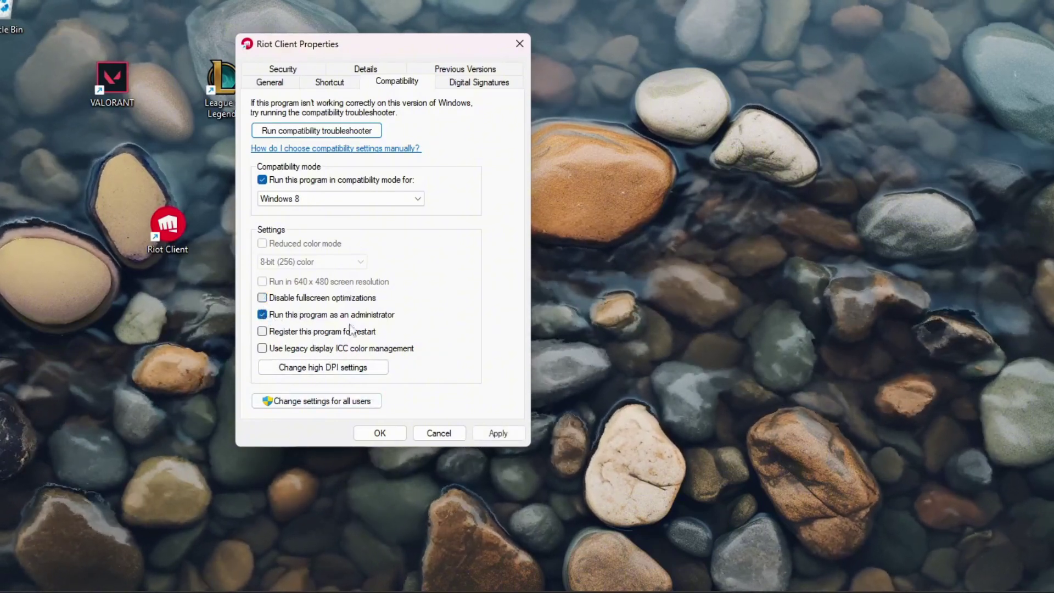
{"action": "left_click", "coordinate": [494, 433]}
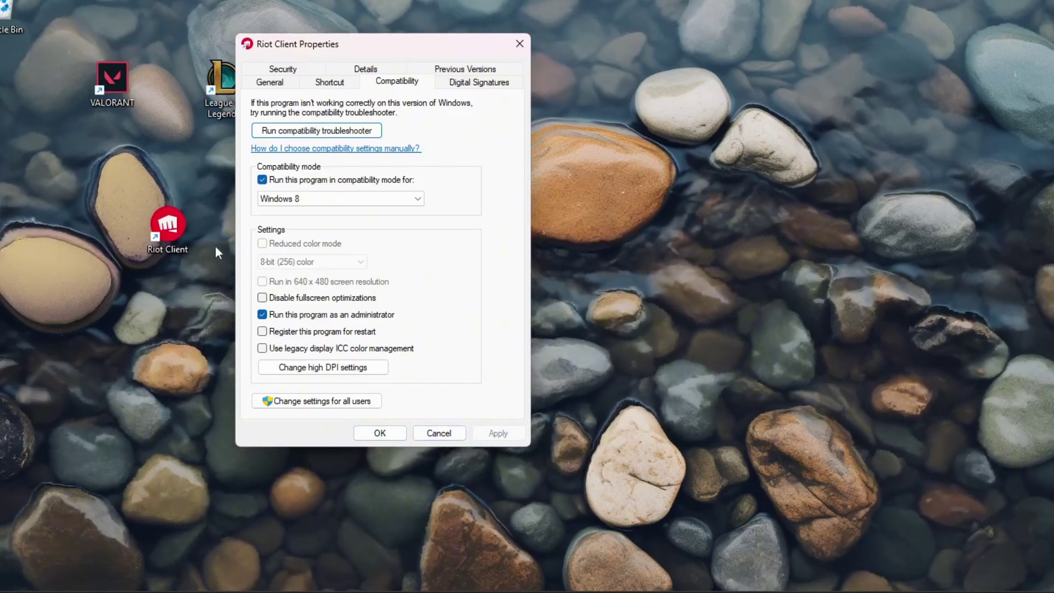
{"action": "left_click", "coordinate": [261, 299]}
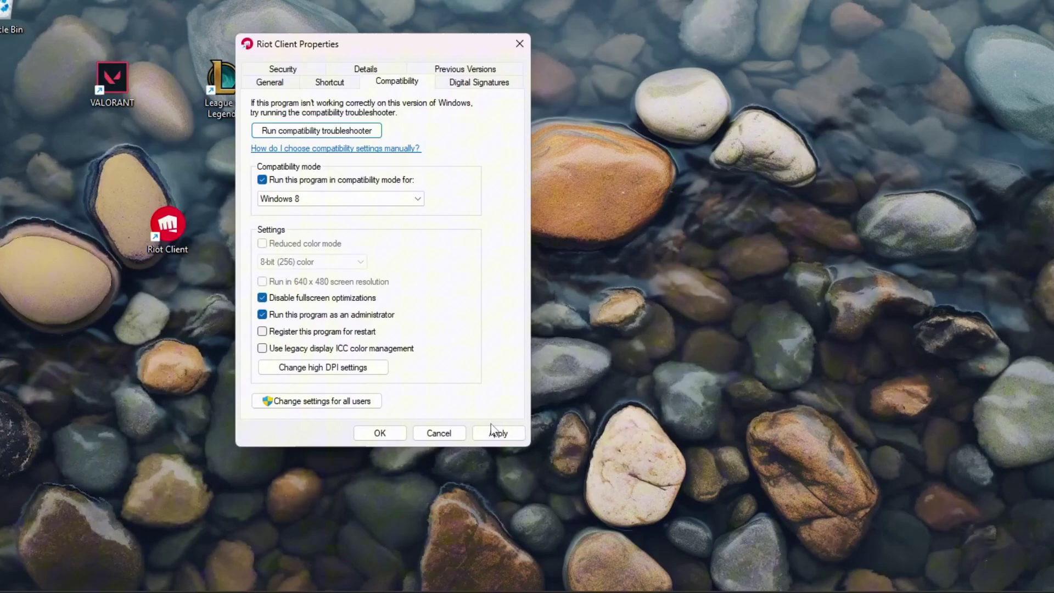
{"action": "left_click", "coordinate": [489, 433]}
{"action": "left_click", "coordinate": [380, 434]}
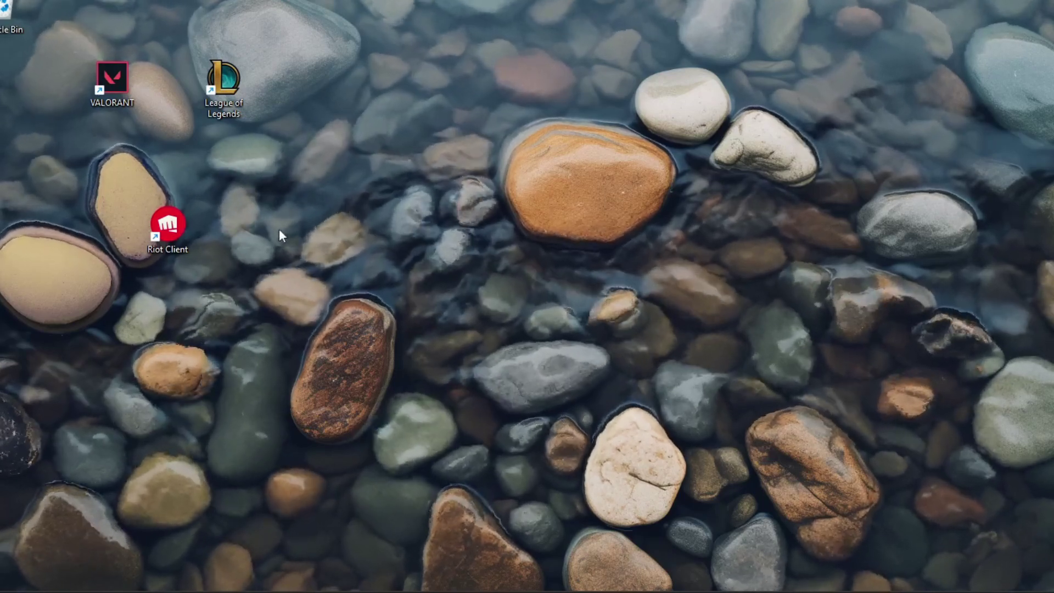
Reopen the Riot Client shortcut's Properties to recheck its compatibility settings
{"action": "right_click", "coordinate": [176, 237]}
{"action": "left_click", "coordinate": [246, 367]}
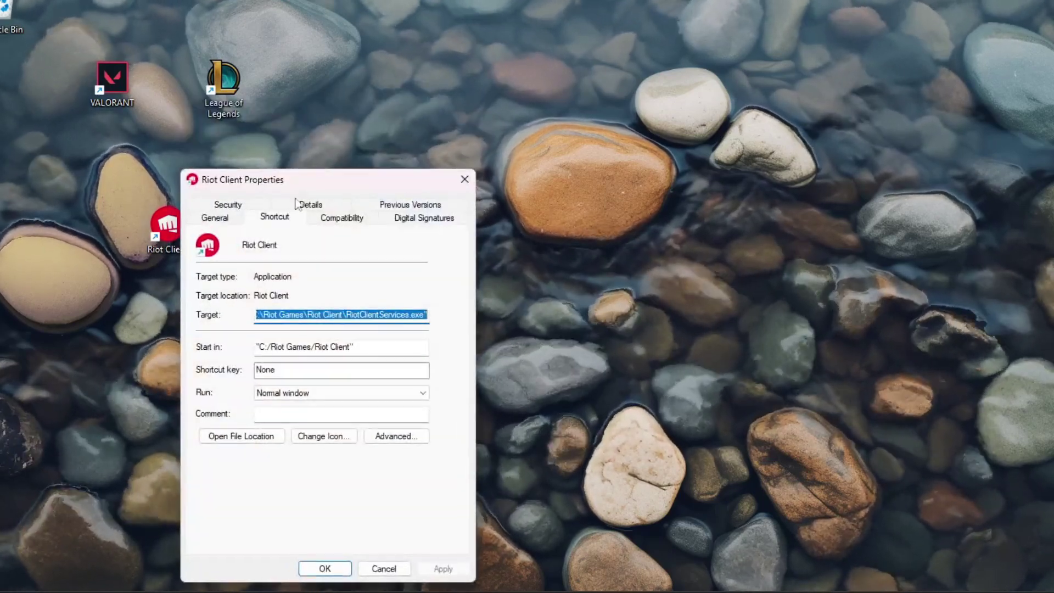
{"action": "left_click", "coordinate": [342, 217]}
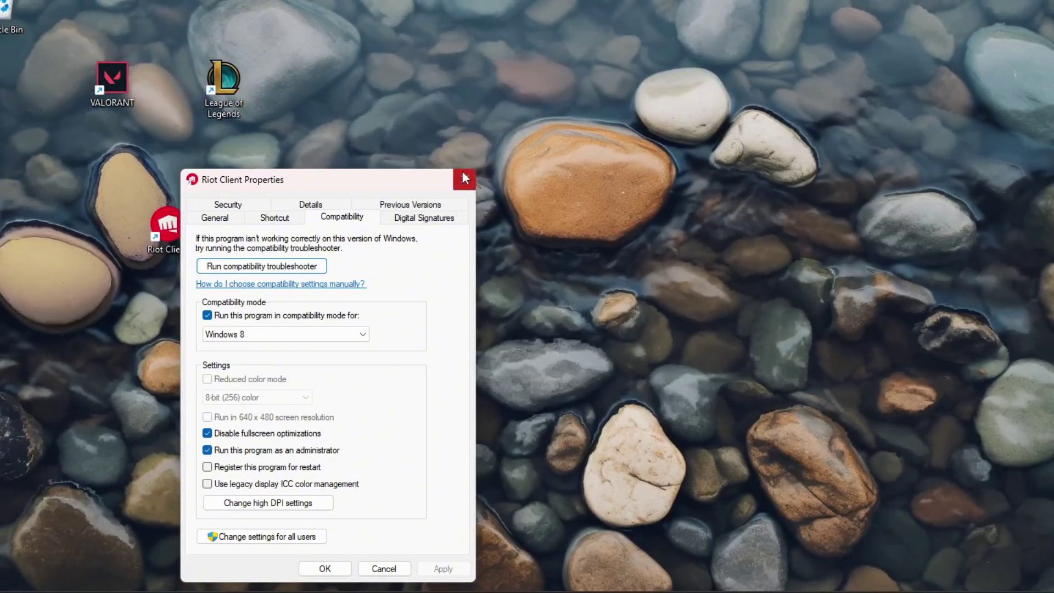
Close the properties dialog and open Windows Defender Firewall settings from search
{"action": "left_click", "coordinate": [464, 179]}
{"action": "left_click", "coordinate": [129, 574]}
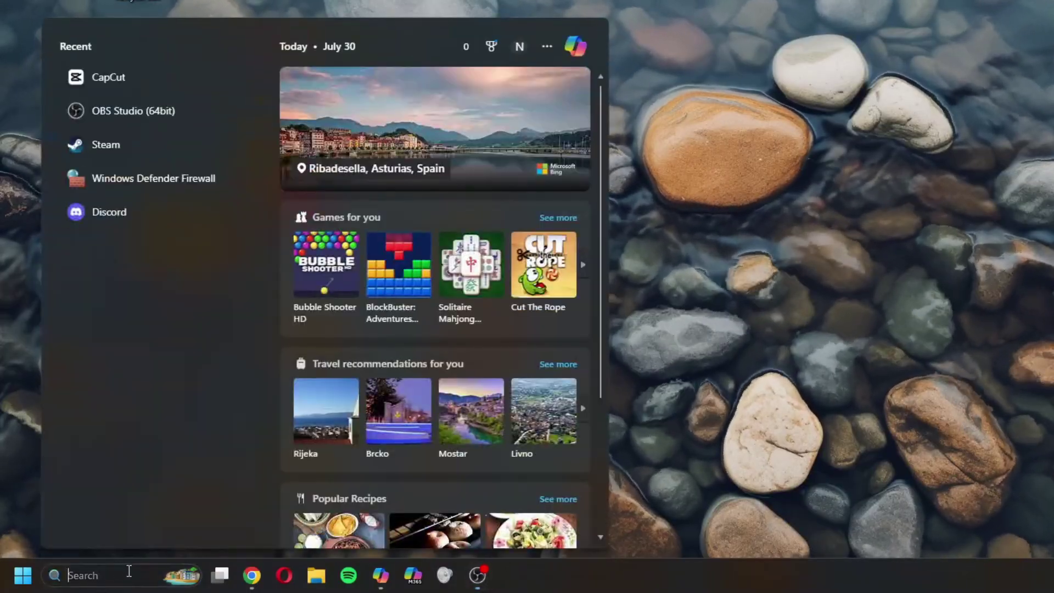
{"action": "left_click", "coordinate": [182, 178]}
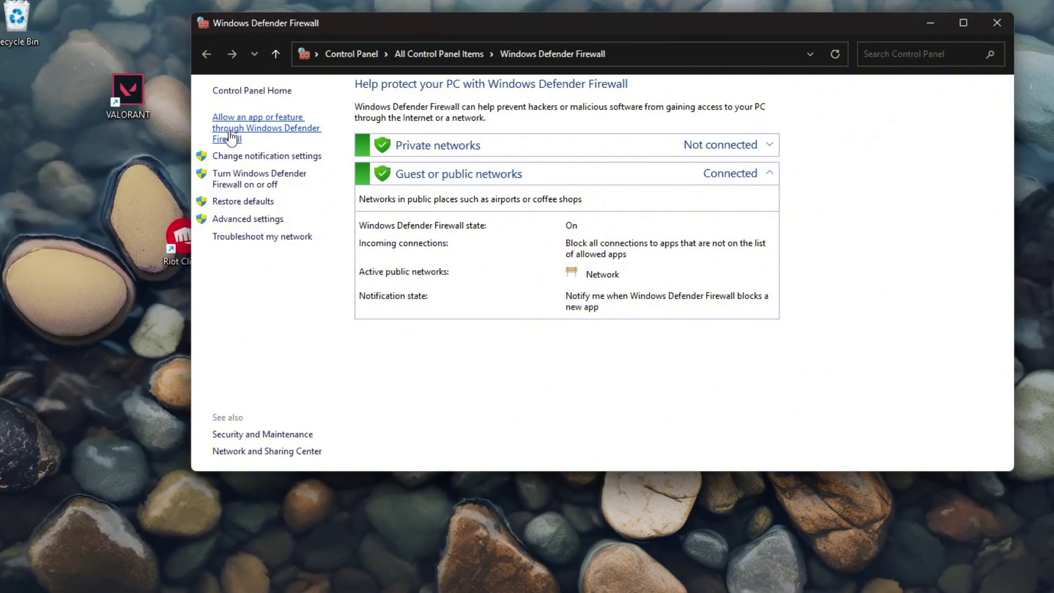
Unlock the allowed apps list for editing and jump to the R entries to find Riot Client
{"action": "left_click", "coordinate": [231, 137]}
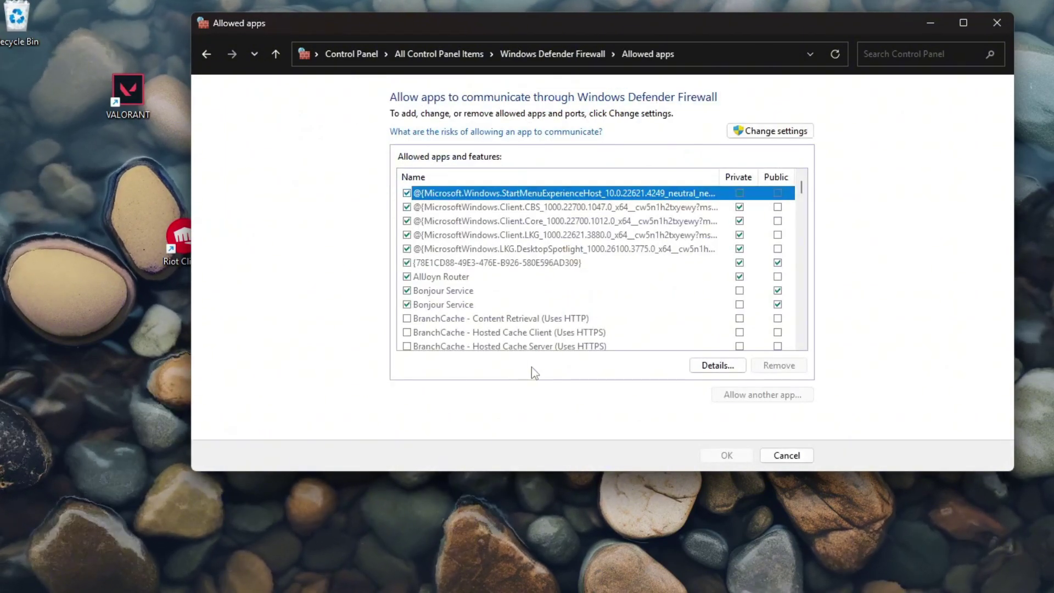
{"action": "left_click", "coordinate": [764, 131]}
{"action": "left_click", "coordinate": [516, 289]}
{"action": "key", "text": "r"}
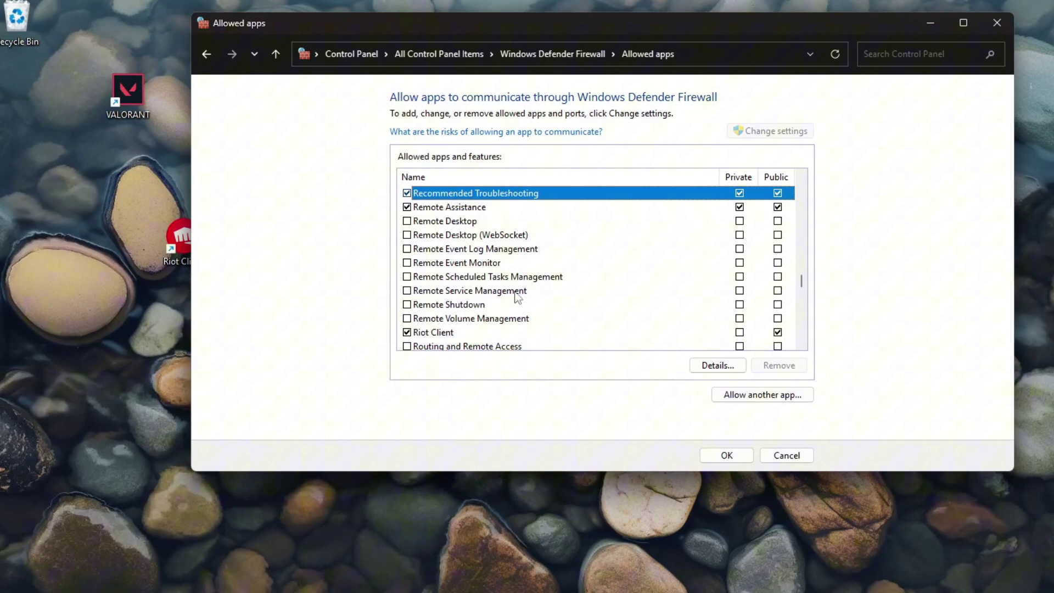
{"action": "scroll", "coordinate": [515, 297], "scroll_direction": "down", "scroll_amount": 1}
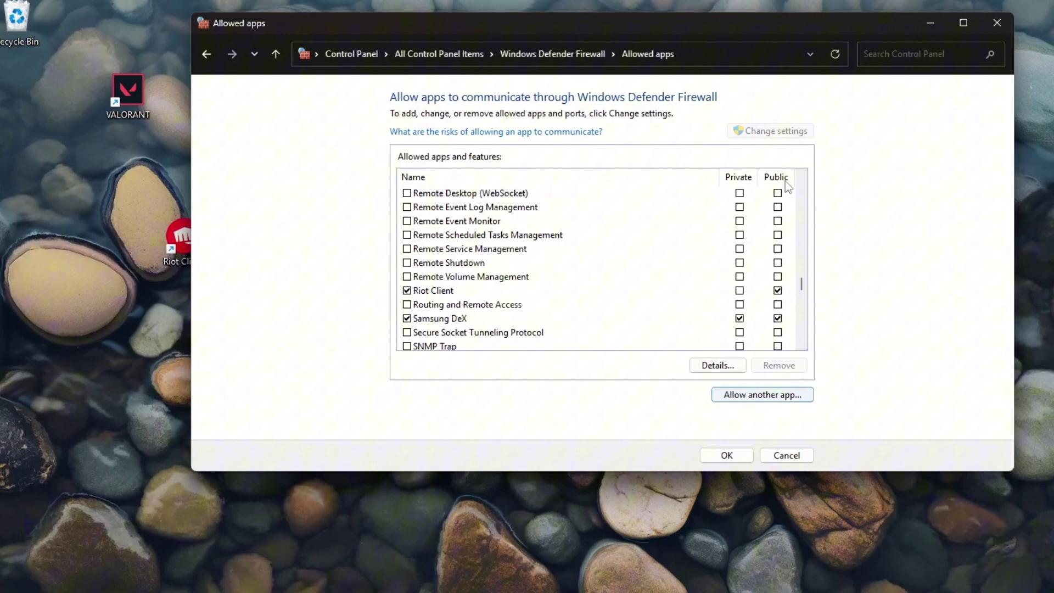
Browse for another app via C: > Riot Games > Riot Client and pick RiotClientServices
{"action": "left_click", "coordinate": [761, 404]}
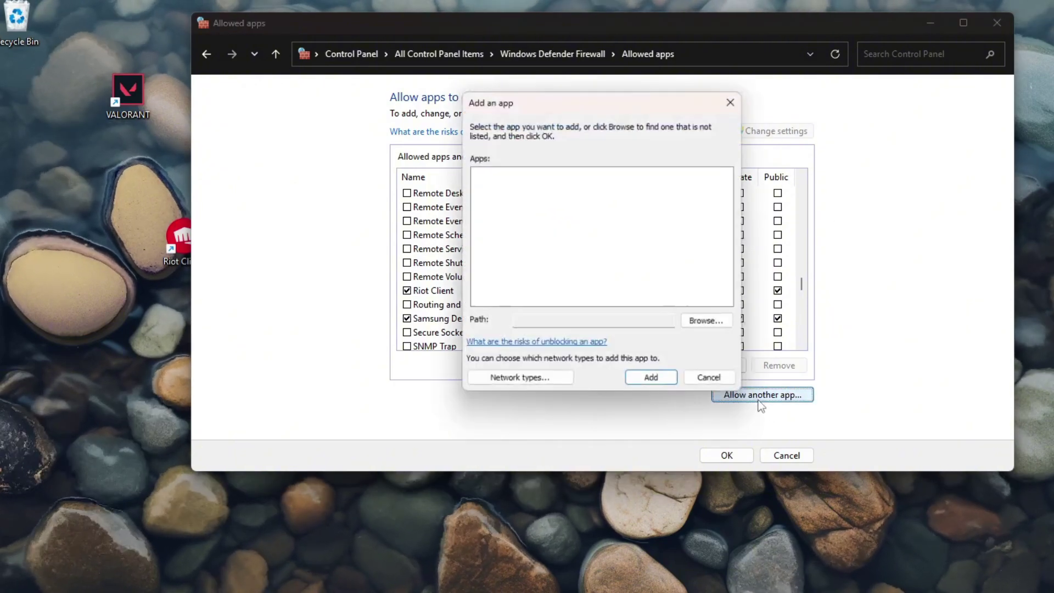
{"action": "left_click", "coordinate": [704, 323]}
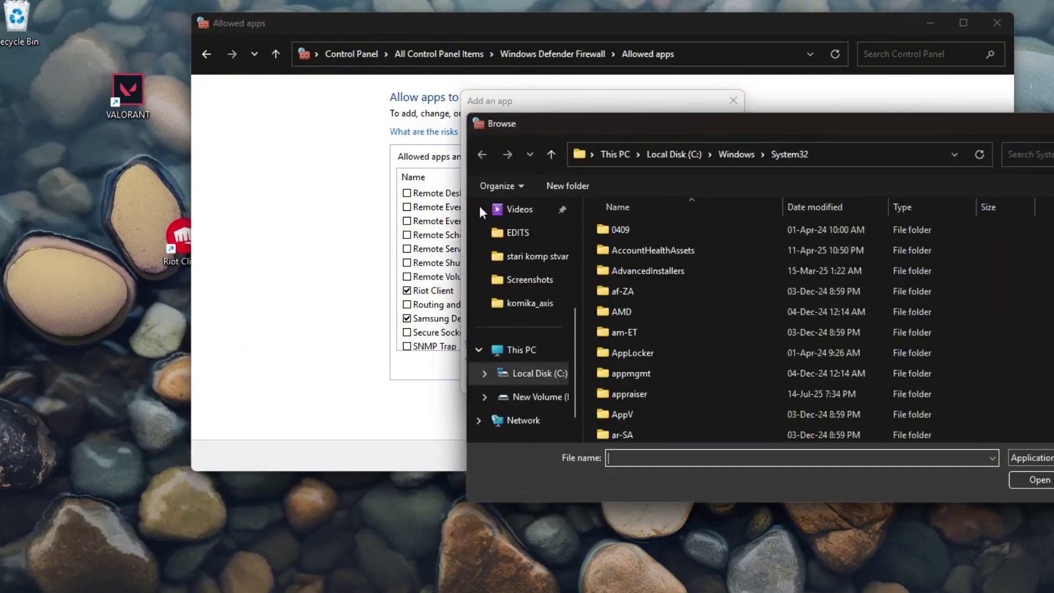
{"action": "left_click", "coordinate": [536, 373]}
{"action": "scroll", "coordinate": [643, 386], "scroll_direction": "down", "scroll_amount": 1}
{"action": "scroll", "coordinate": [661, 313], "scroll_direction": "up", "scroll_amount": 2}
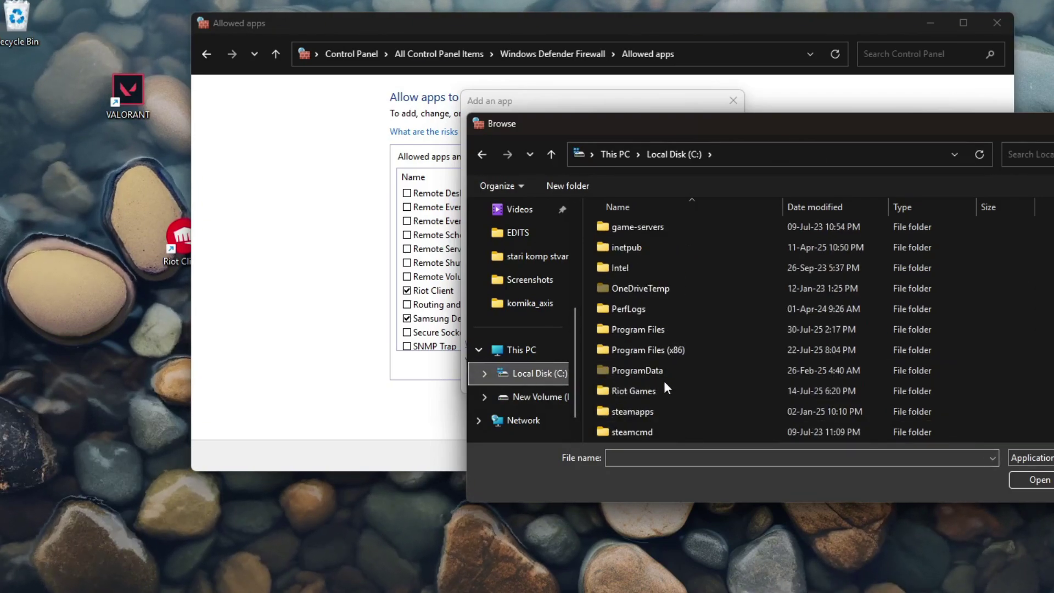
{"action": "double_click", "coordinate": [630, 393]}
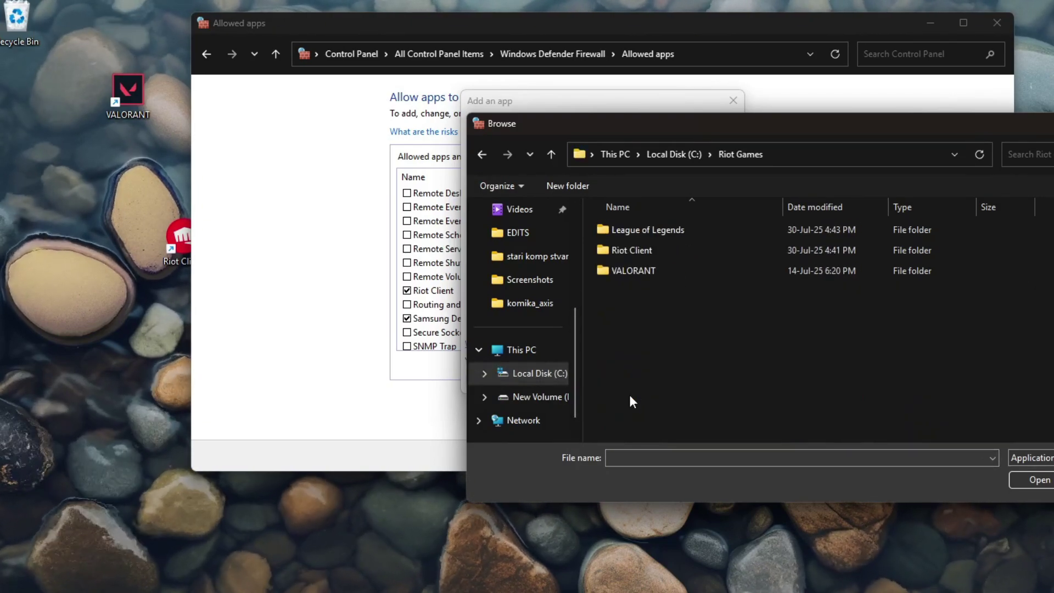
{"action": "double_click", "coordinate": [641, 250]}
{"action": "left_click", "coordinate": [634, 294]}
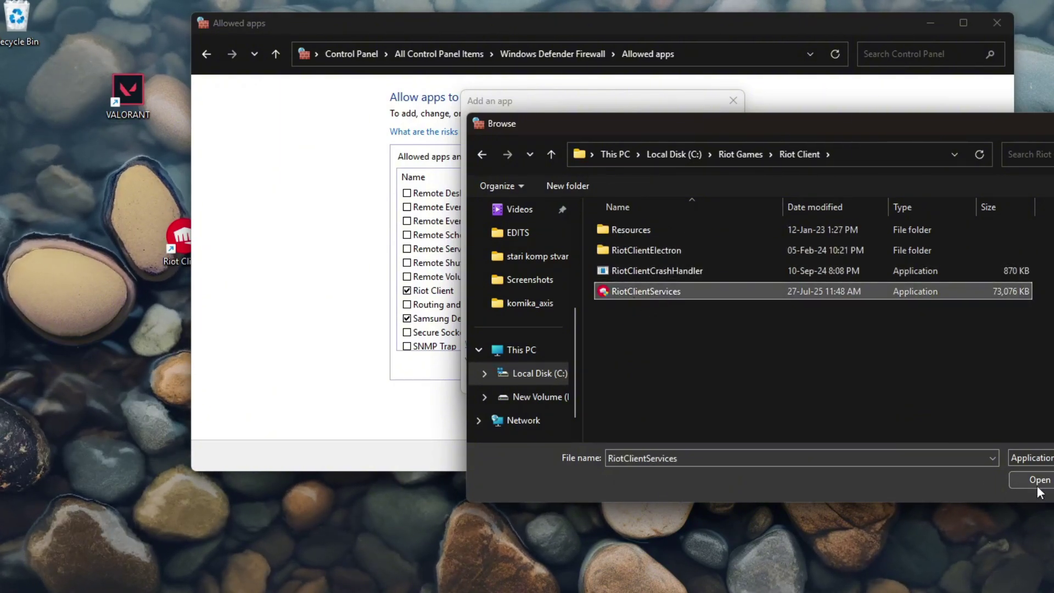
Close the file browser and add-app dialog without adding anything, then confirm the allowed apps list
{"action": "key", "text": "Return"}
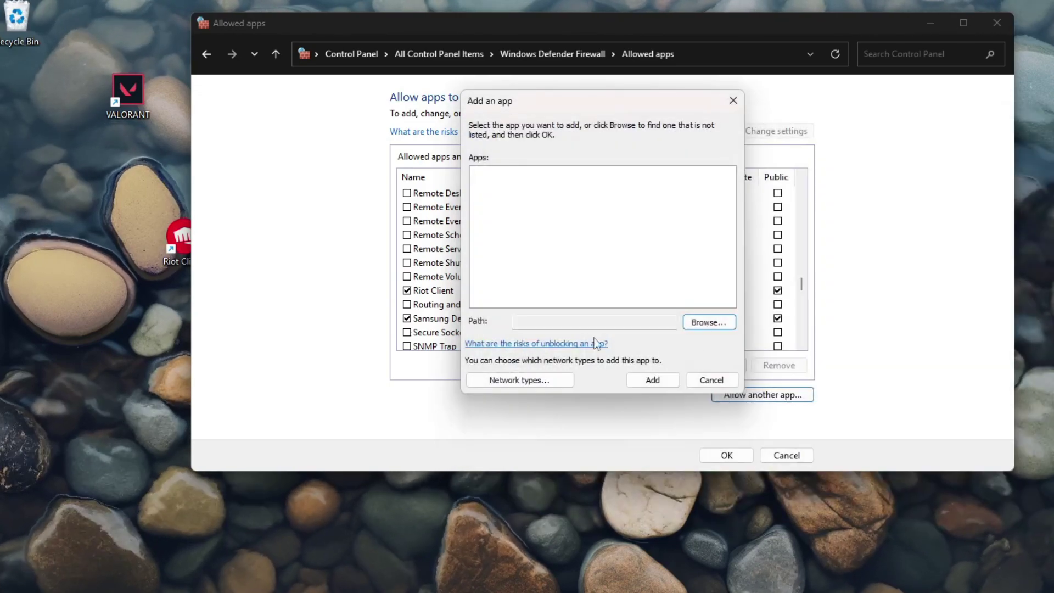
{"action": "left_click", "coordinate": [733, 100]}
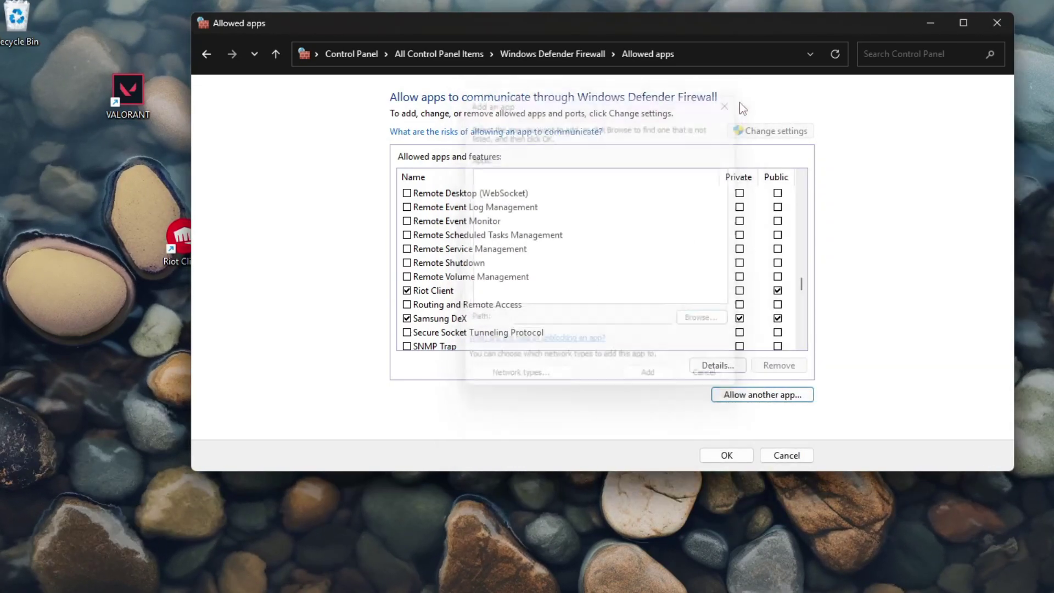
{"action": "left_click", "coordinate": [727, 457]}
Close the firewall window and open the League of Legends install folder from the shortcut's file location
{"action": "left_click", "coordinate": [998, 23]}
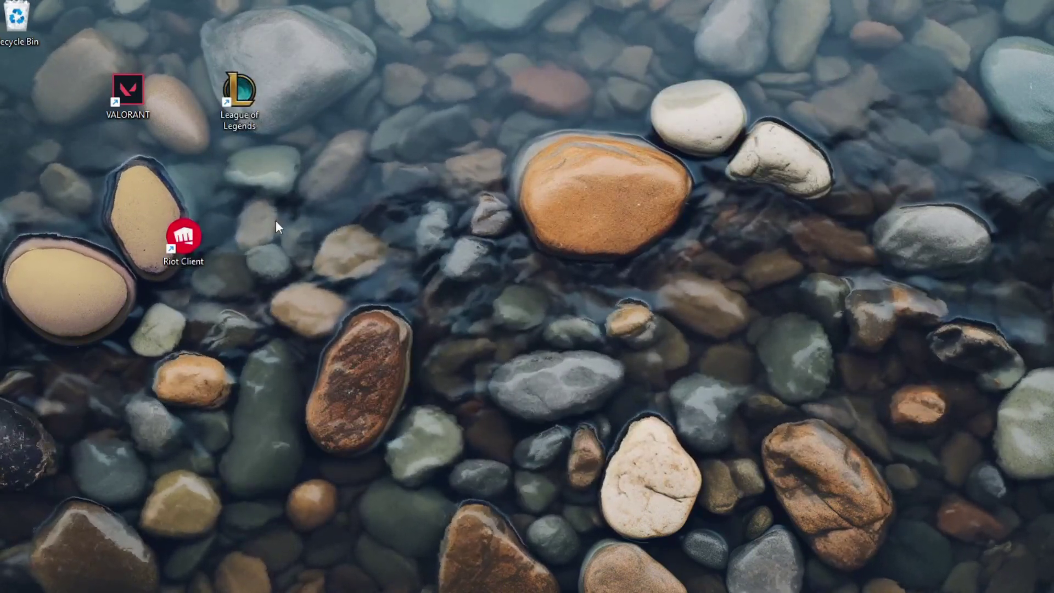
{"action": "right_click", "coordinate": [241, 115]}
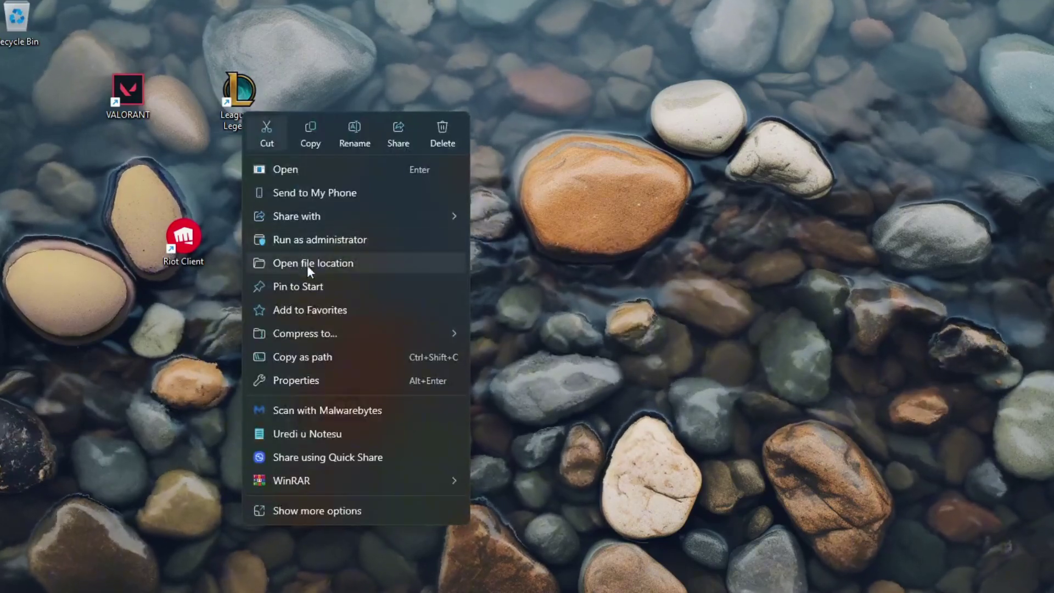
{"action": "left_click", "coordinate": [344, 262]}
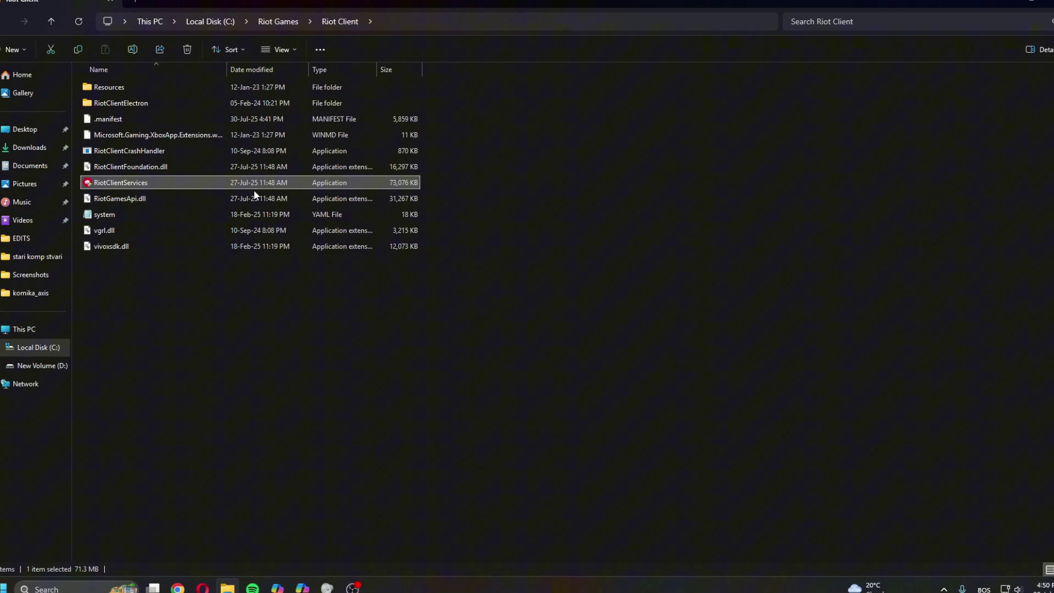
{"action": "left_click", "coordinate": [237, 363]}
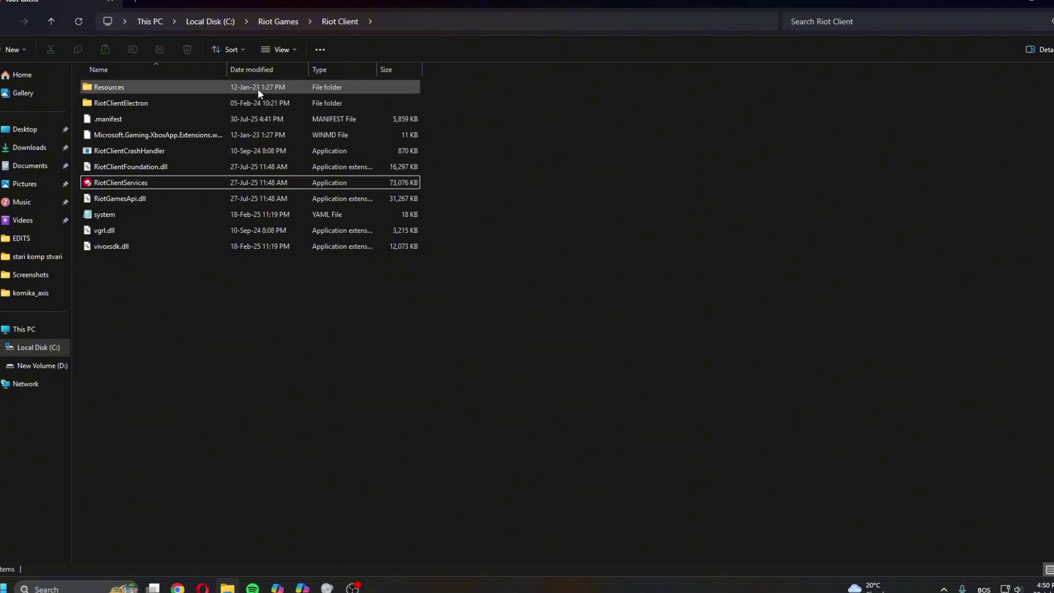
{"action": "left_click", "coordinate": [289, 22]}
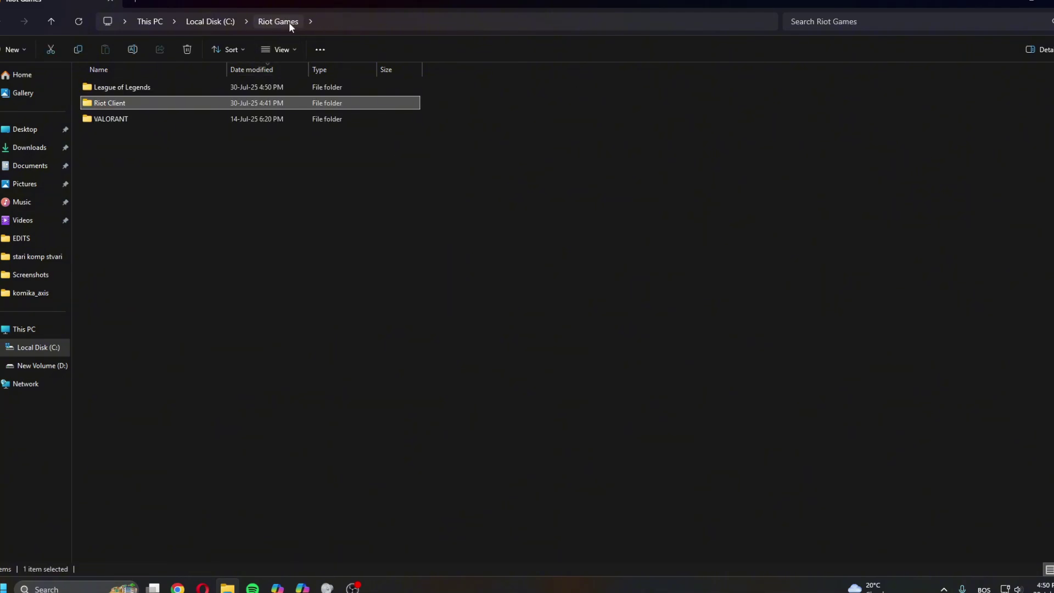
{"action": "double_click", "coordinate": [113, 88]}
Delete the Config and Logs folders, then show the desktop
{"action": "left_click", "coordinate": [140, 86]}
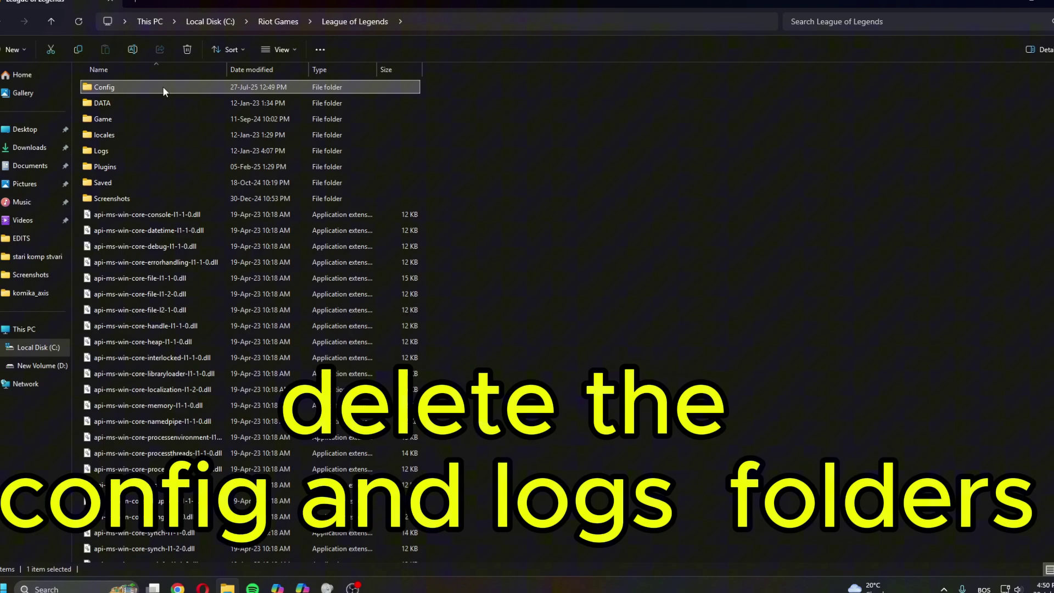
{"action": "key", "text": "Delete"}
{"action": "left_click", "coordinate": [113, 135]}
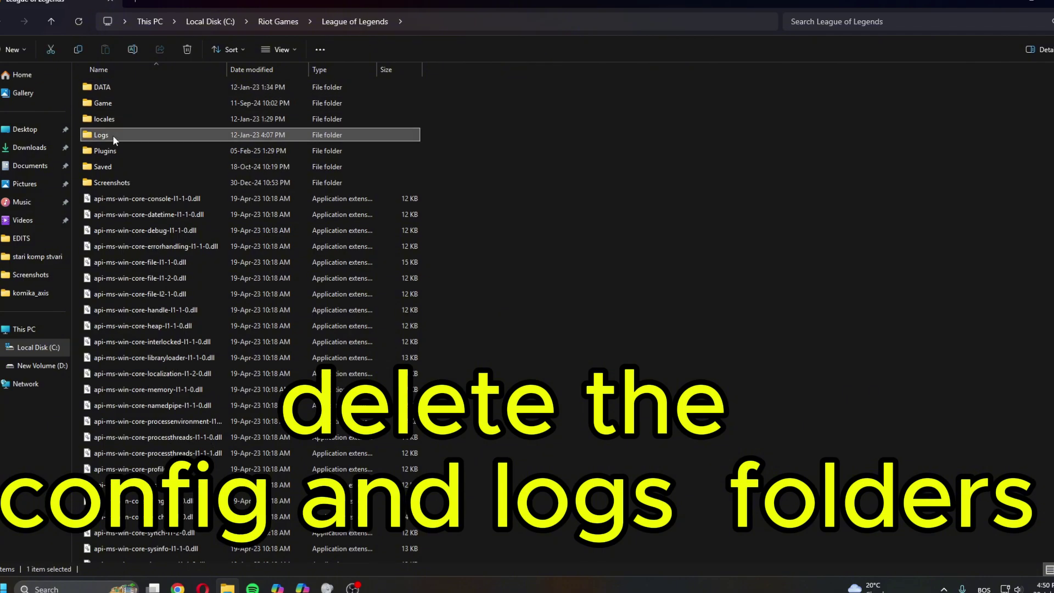
{"action": "key", "text": "Delete"}
{"action": "key", "text": "super+d"}
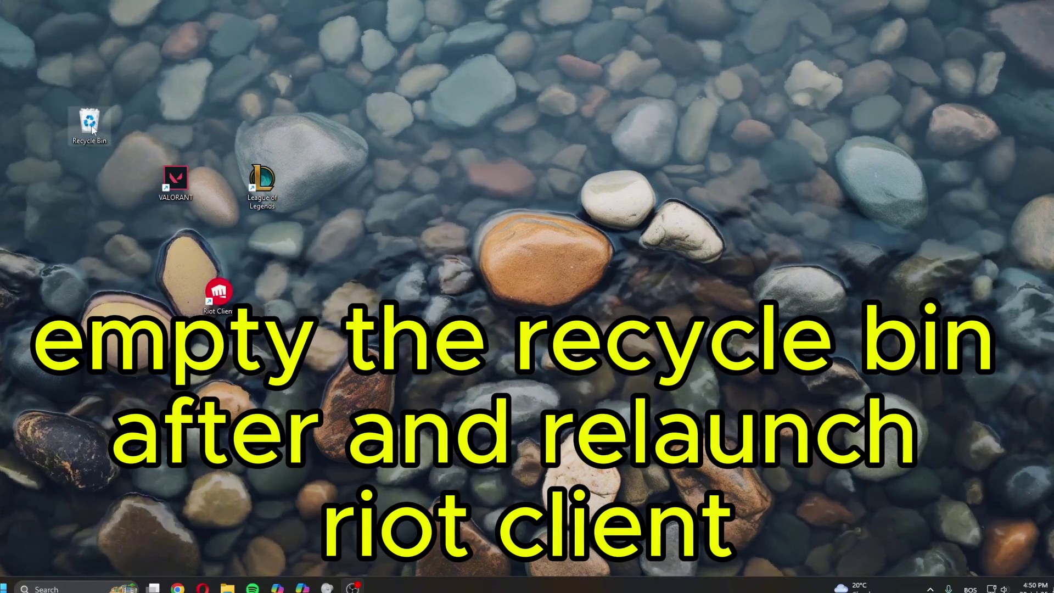
Empty the Recycle Bin from its desktop icon's menu
{"action": "right_click", "coordinate": [91, 129]}
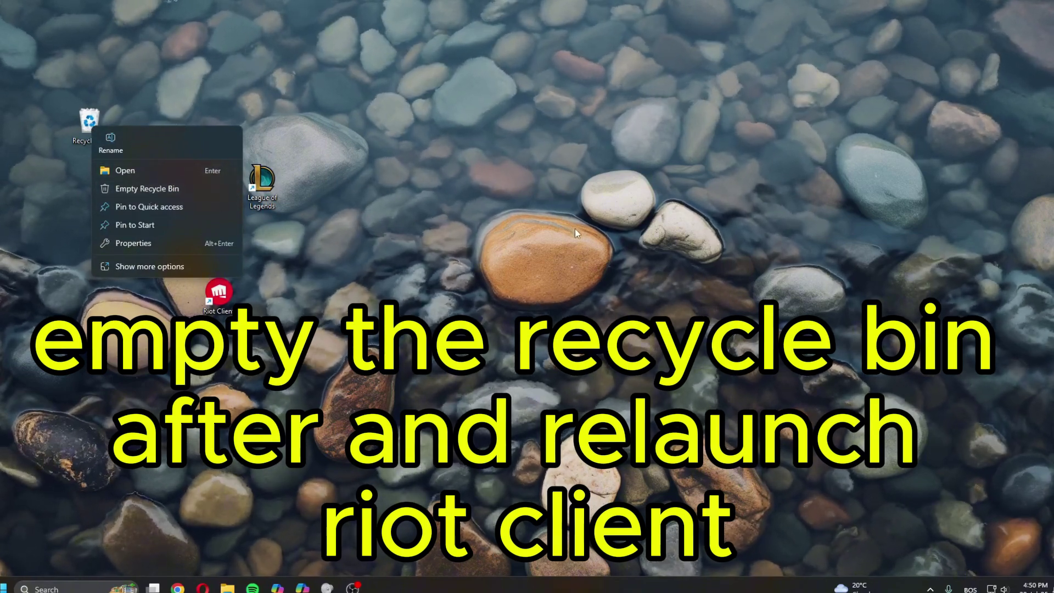
{"action": "left_click", "coordinate": [589, 245]}
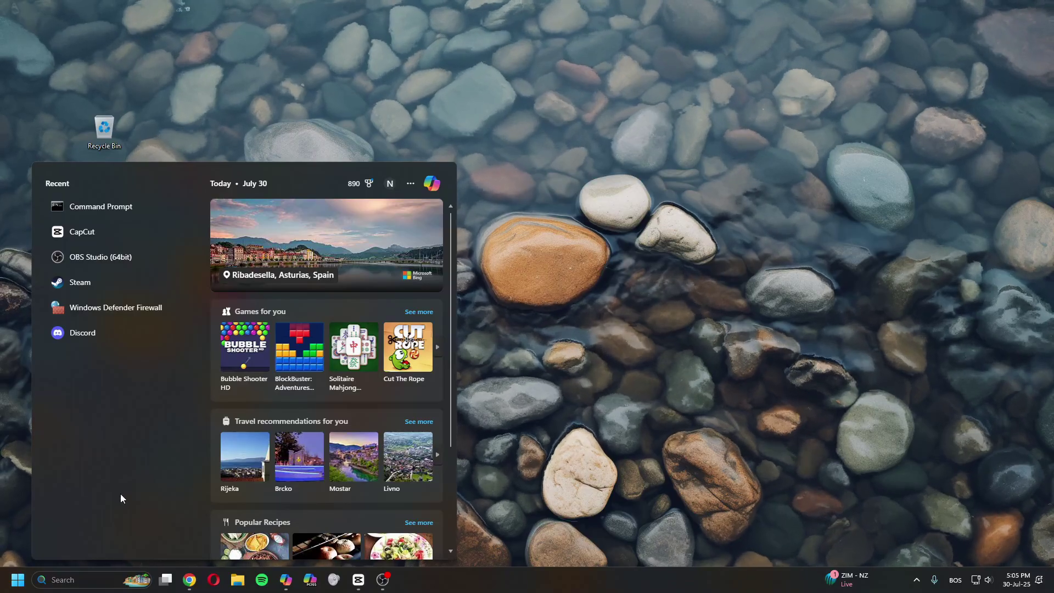
Search 'cmd' and launch Command Prompt as administrator
{"action": "type", "text": "cmd"}
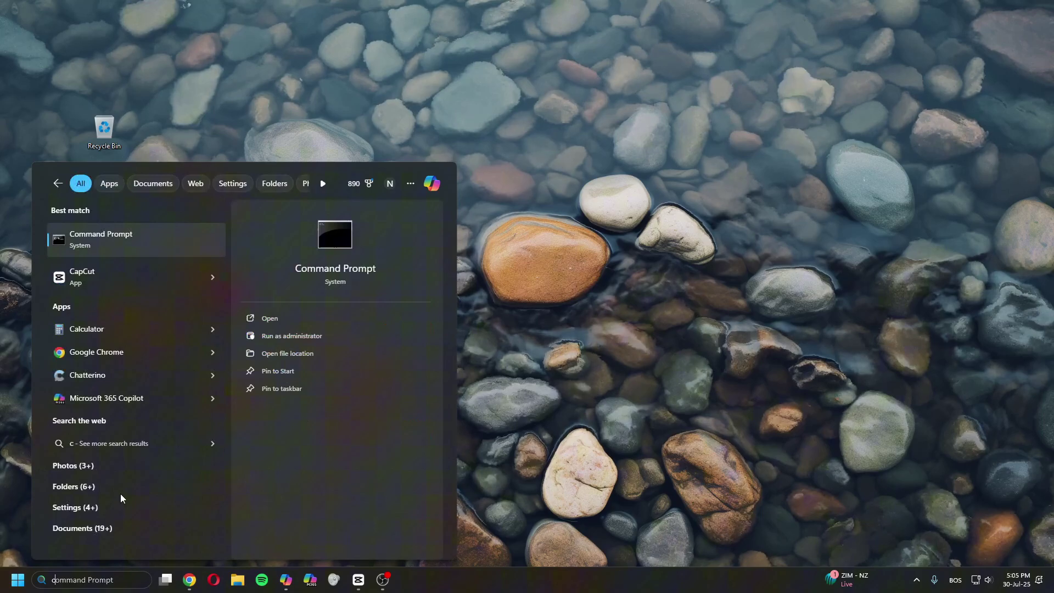
{"action": "left_click", "coordinate": [302, 335]}
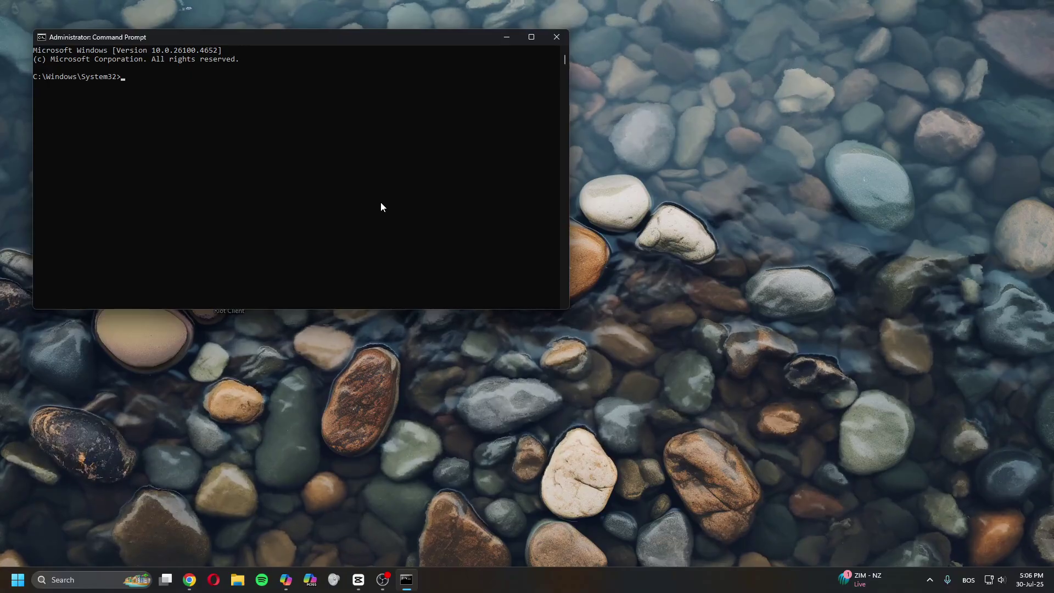
Run 'ipconfig /flushdns' and 'netsh winsock reset' in the elevated Command Prompt
{"action": "type", "text": "ipconfig "}
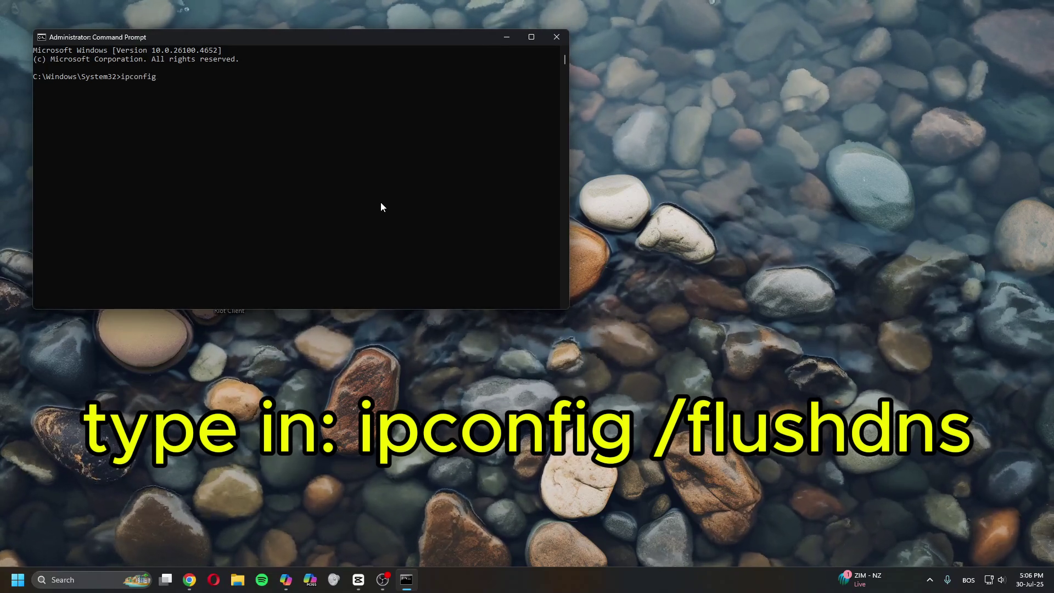
{"action": "type", "text": "/flushdns"}
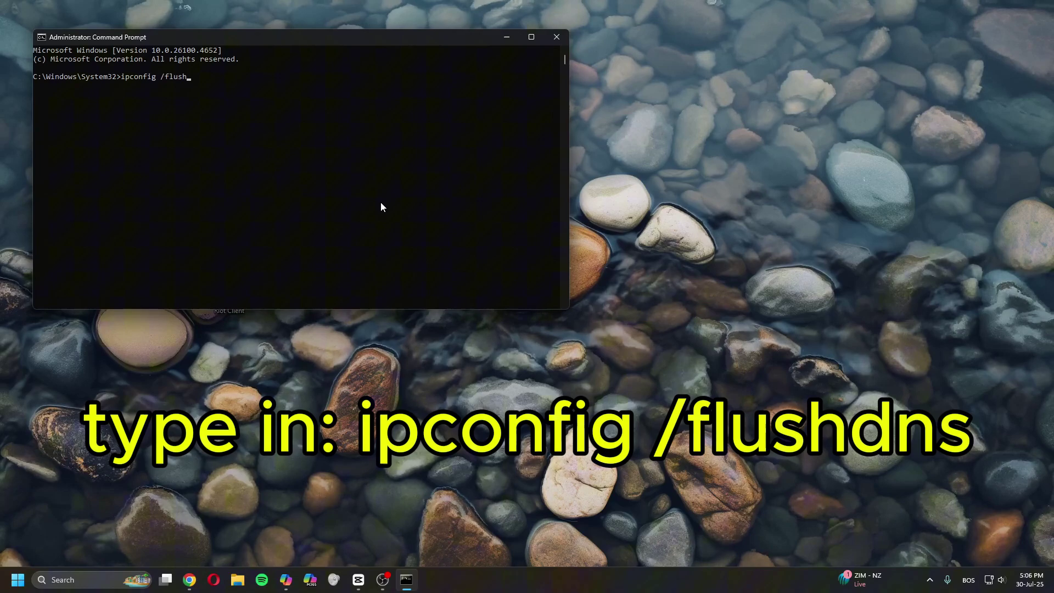
{"action": "key", "text": "Return"}
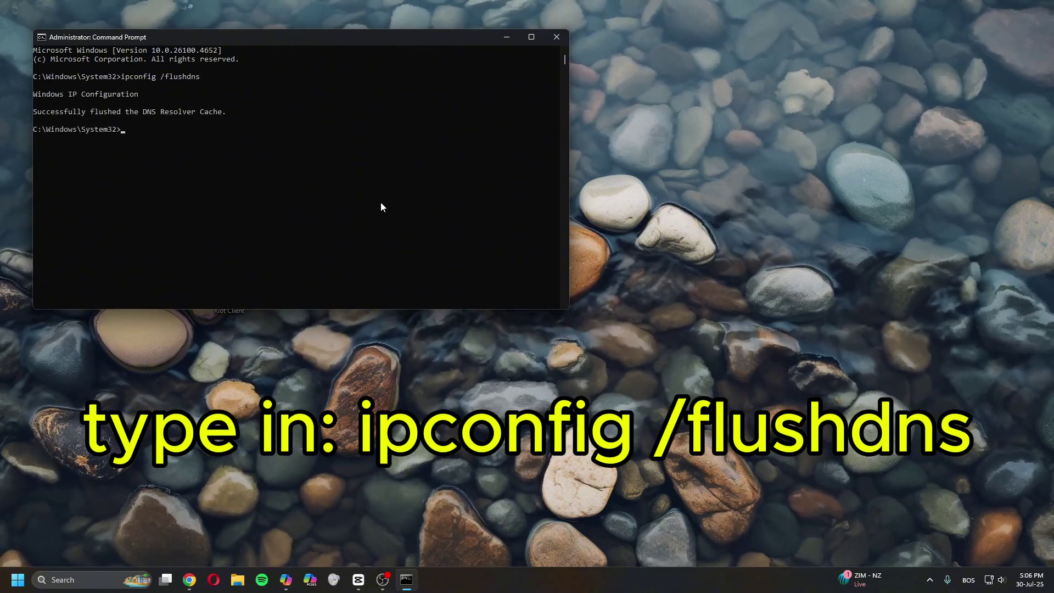
{"action": "type", "text": "netsh"}
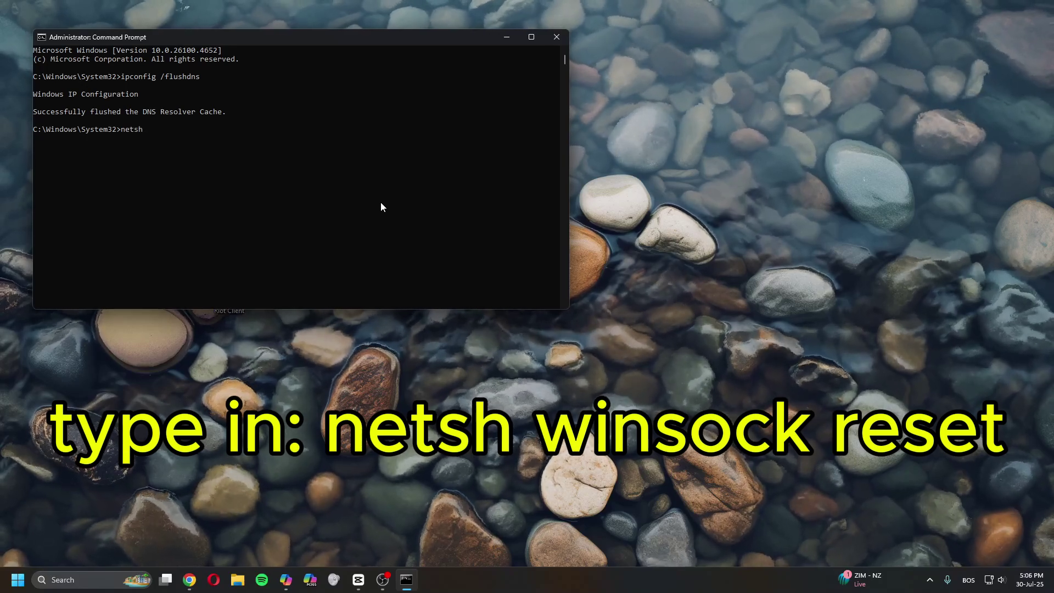
{"action": "type", "text": " win"}
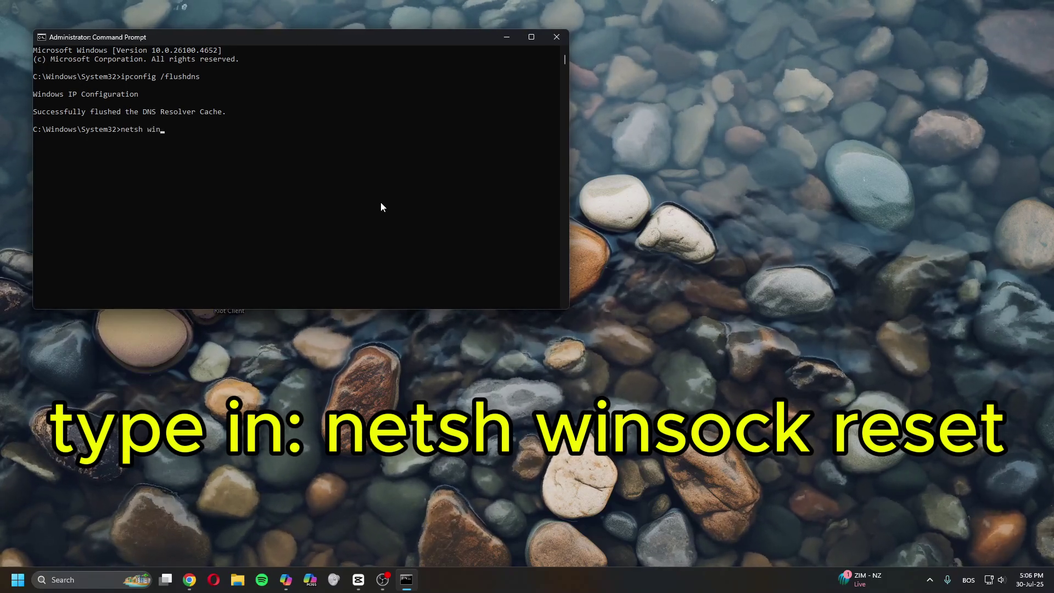
{"action": "type", "text": "sock reset"}
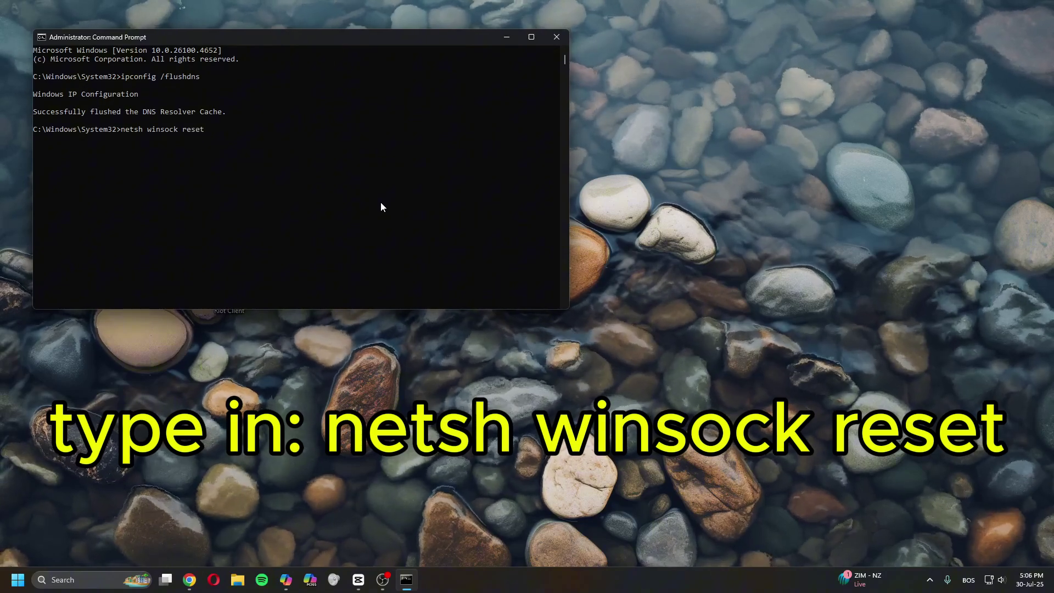
{"action": "key", "text": "Return"}
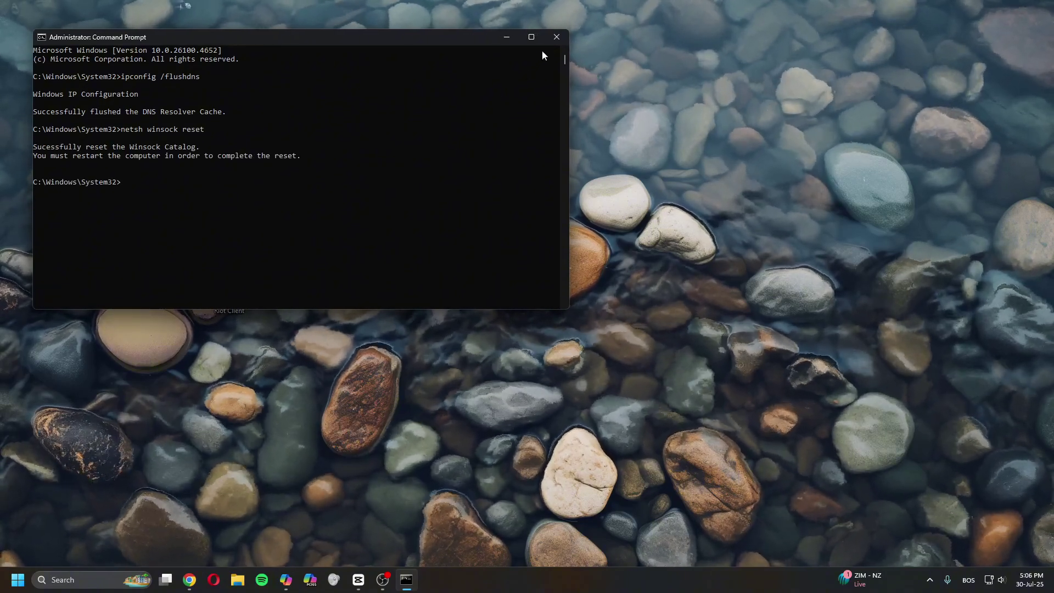
Close Command Prompt, open Chrome, and search for 'hextech repair tool'
{"action": "left_click", "coordinate": [555, 37]}
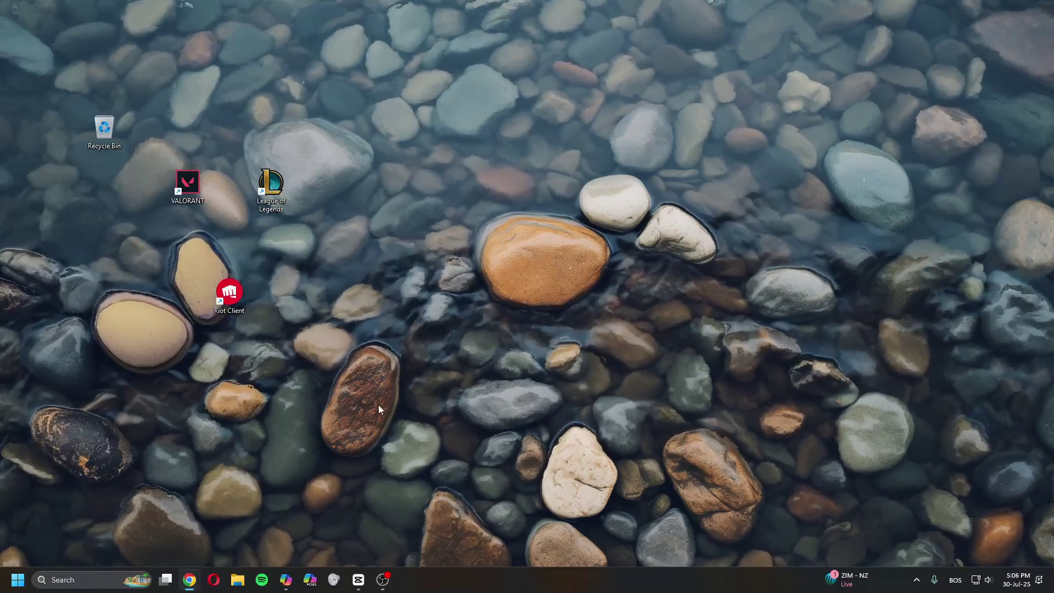
{"action": "left_click", "coordinate": [383, 580]}
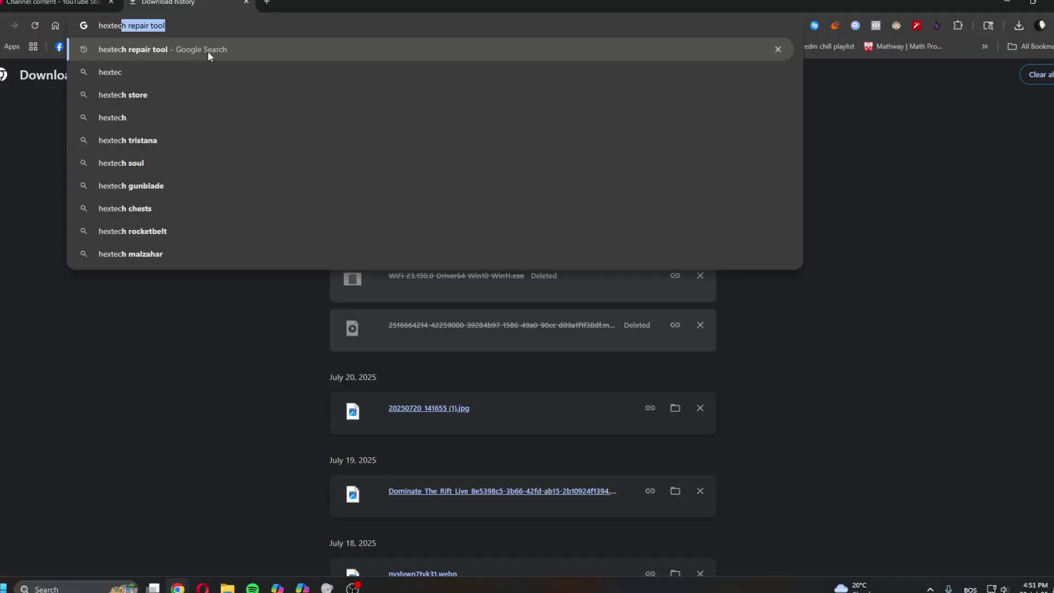
{"action": "left_click", "coordinate": [208, 51]}
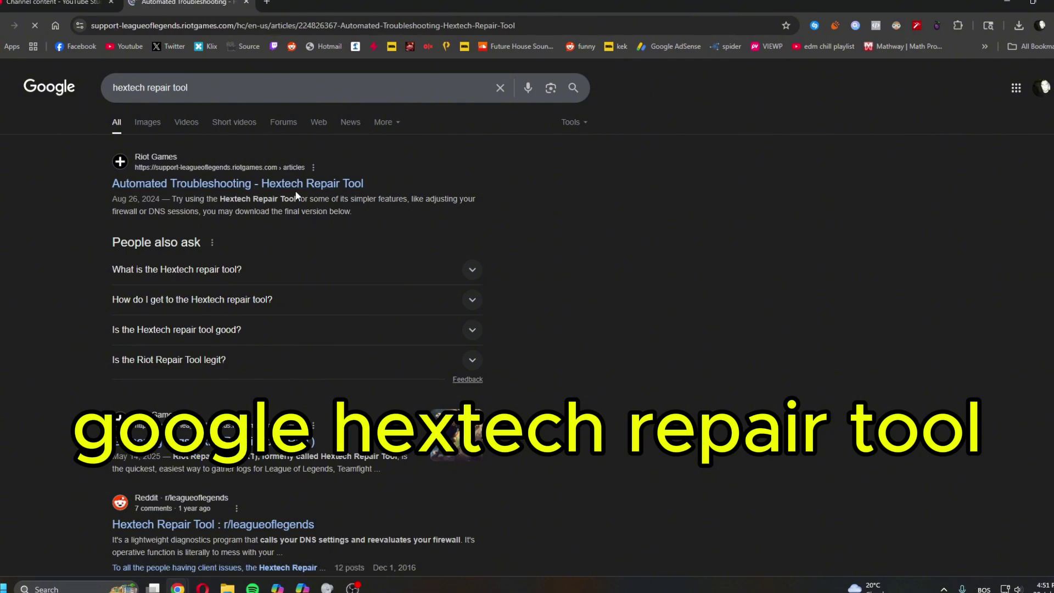
Scroll the Riot support article, then launch Hextech Repair Tool (1).msi from Chrome's downloads
{"action": "scroll", "coordinate": [394, 407], "scroll_direction": "down", "scroll_amount": 4}
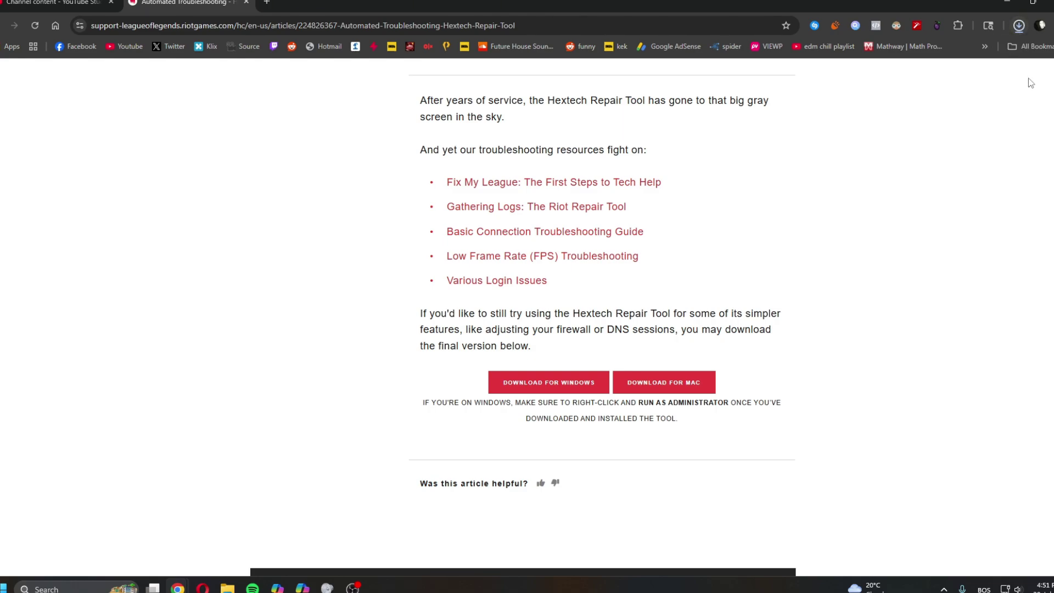
{"action": "left_click", "coordinate": [1016, 27]}
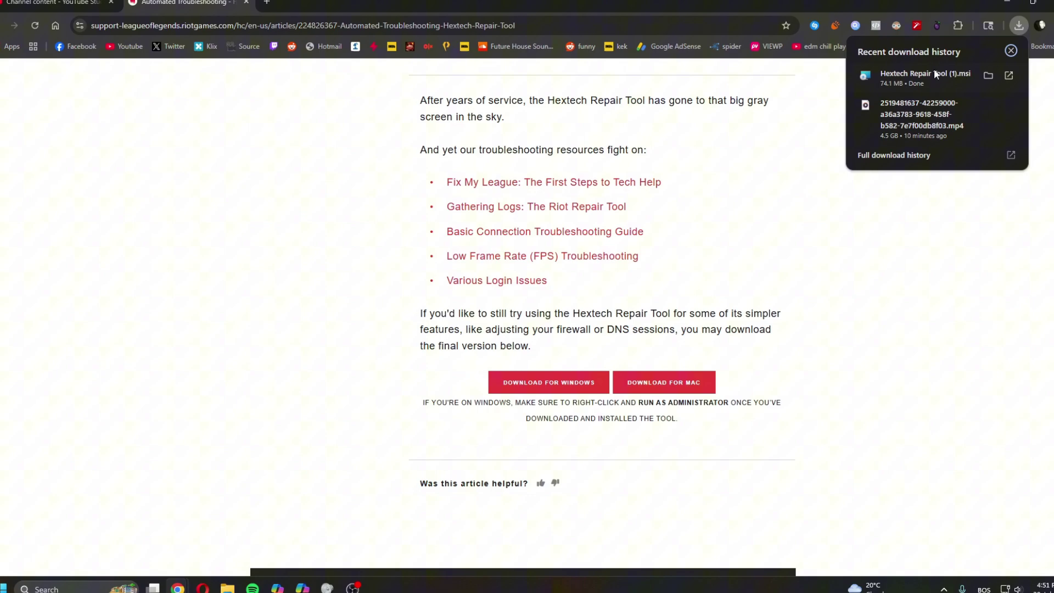
{"action": "left_click", "coordinate": [924, 77]}
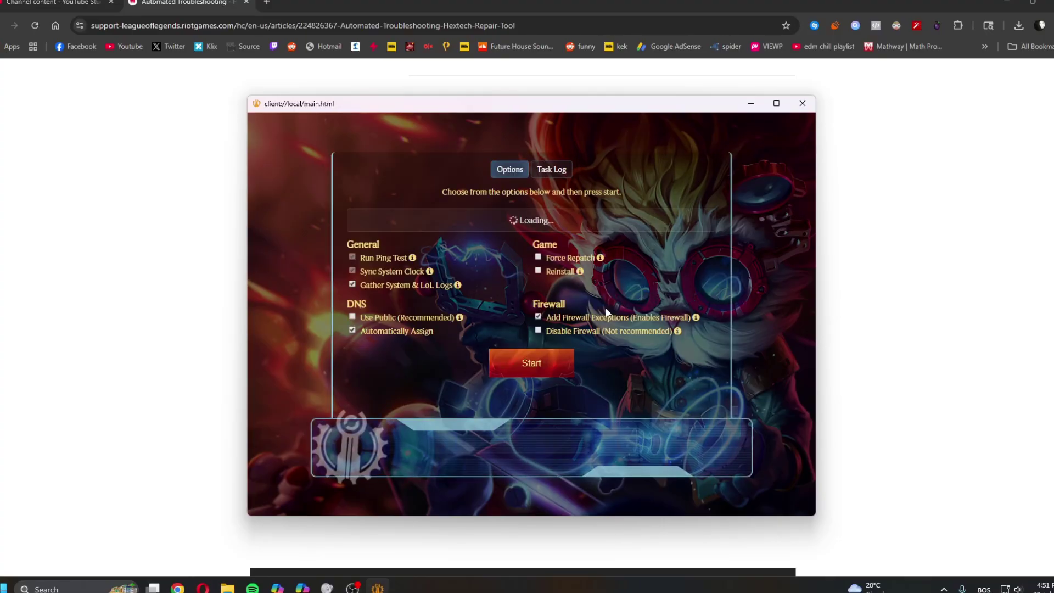
Tick the Reinstall checkbox under Game in the Hextech Repair Tool options
{"action": "left_click", "coordinate": [538, 271]}
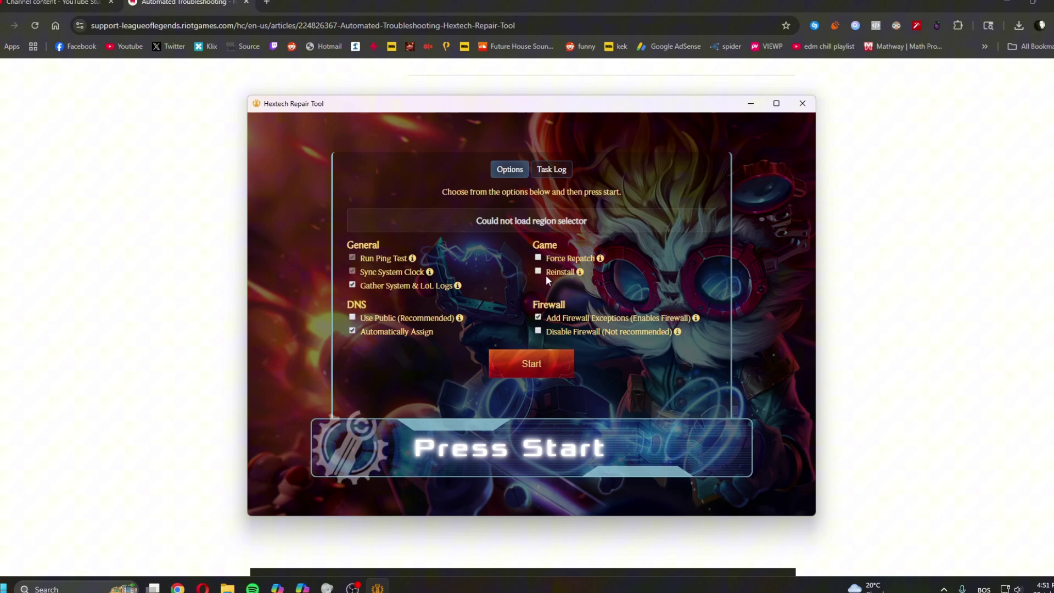
{"action": "mouse_move", "coordinate": [578, 272]}
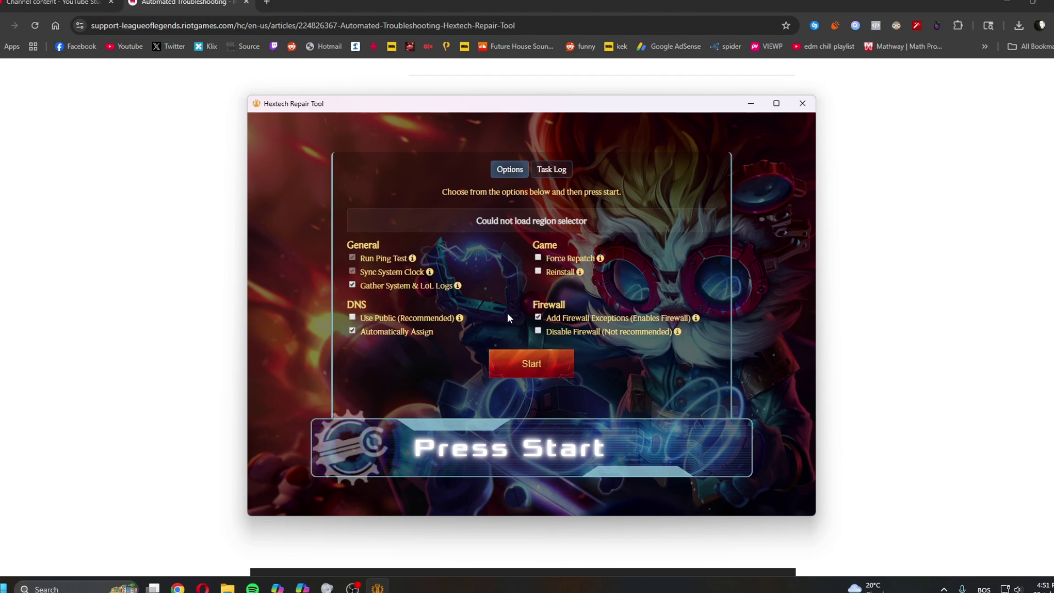
Close the Hextech Repair Tool, leaving the Chrome window in view
{"action": "left_click", "coordinate": [803, 104]}
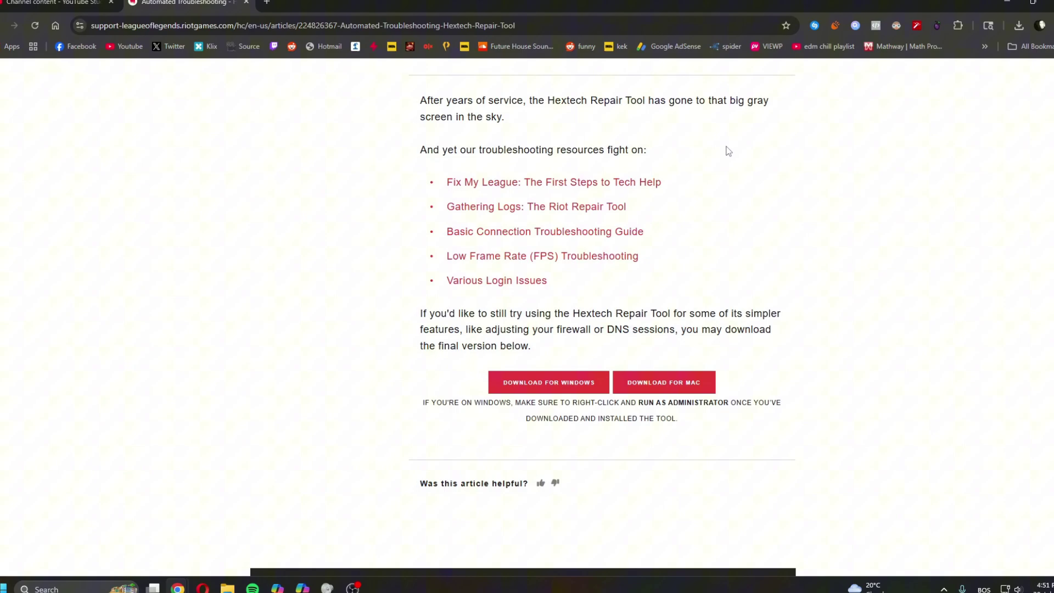
{"action": "scroll", "coordinate": [316, 345], "scroll_direction": "down", "scroll_amount": 14}
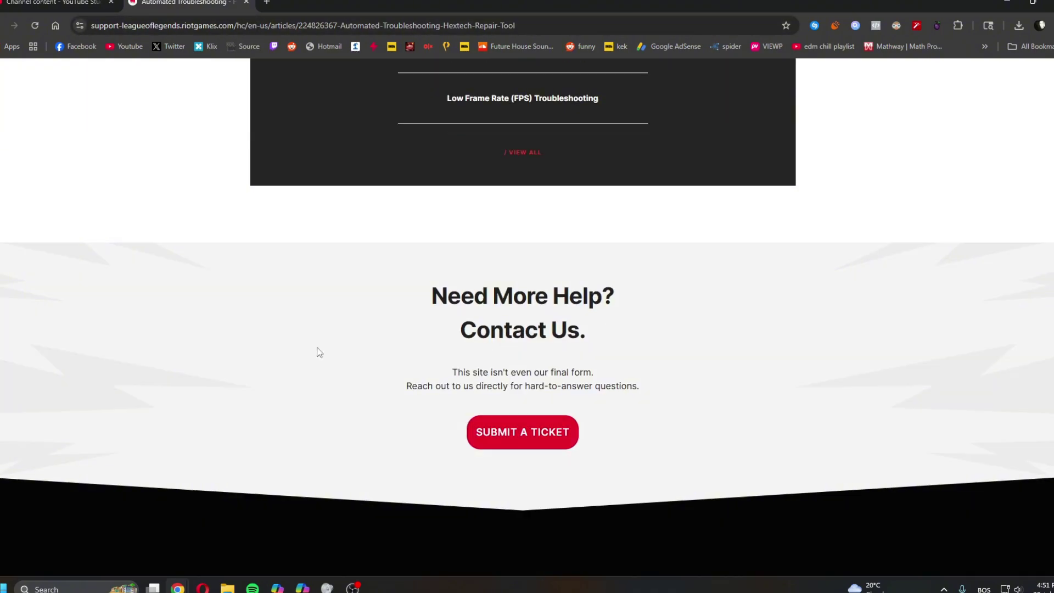
{"action": "scroll", "coordinate": [285, 327], "scroll_direction": "up", "scroll_amount": 8}
{"action": "scroll", "coordinate": [311, 350], "scroll_direction": "up", "scroll_amount": 1}
Search for 'riot game support' and open the Riot Games Support site
{"action": "key", "text": "ctrl+l"}
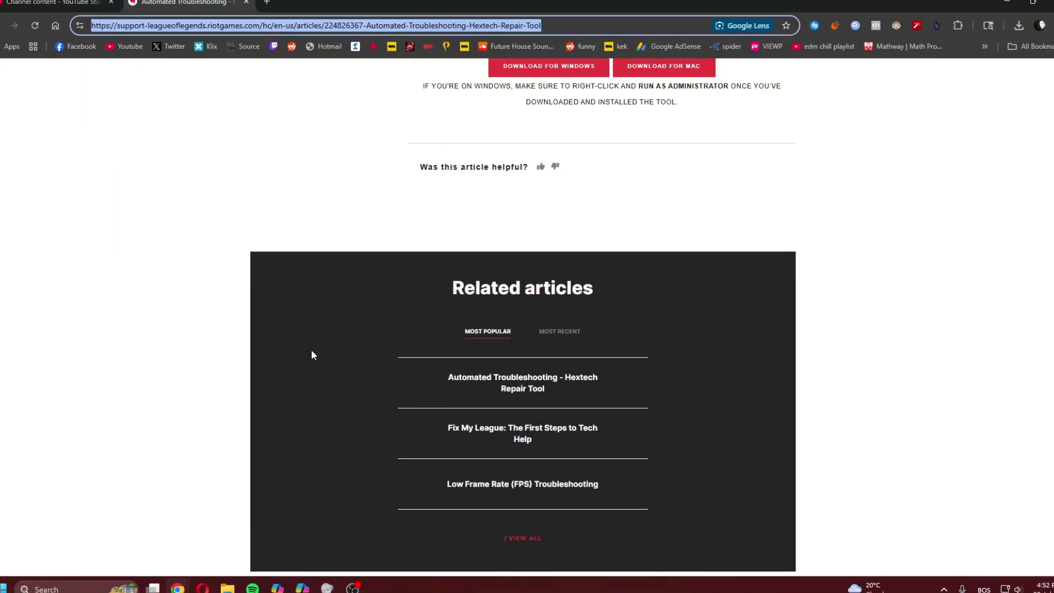
{"action": "type", "text": "riot game sup"}
{"action": "key", "text": "Return"}
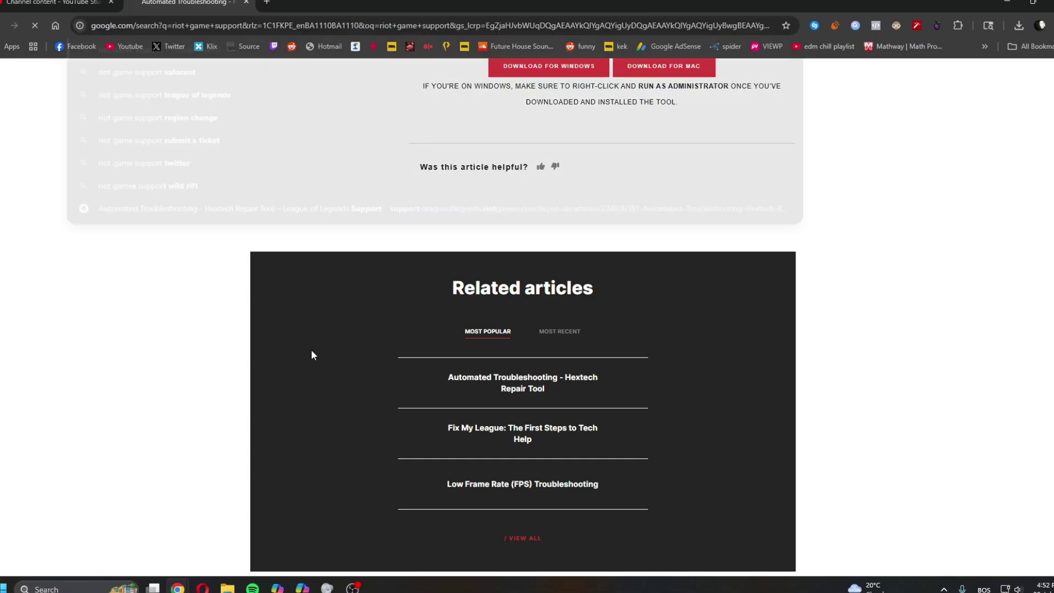
{"action": "left_click", "coordinate": [140, 182]}
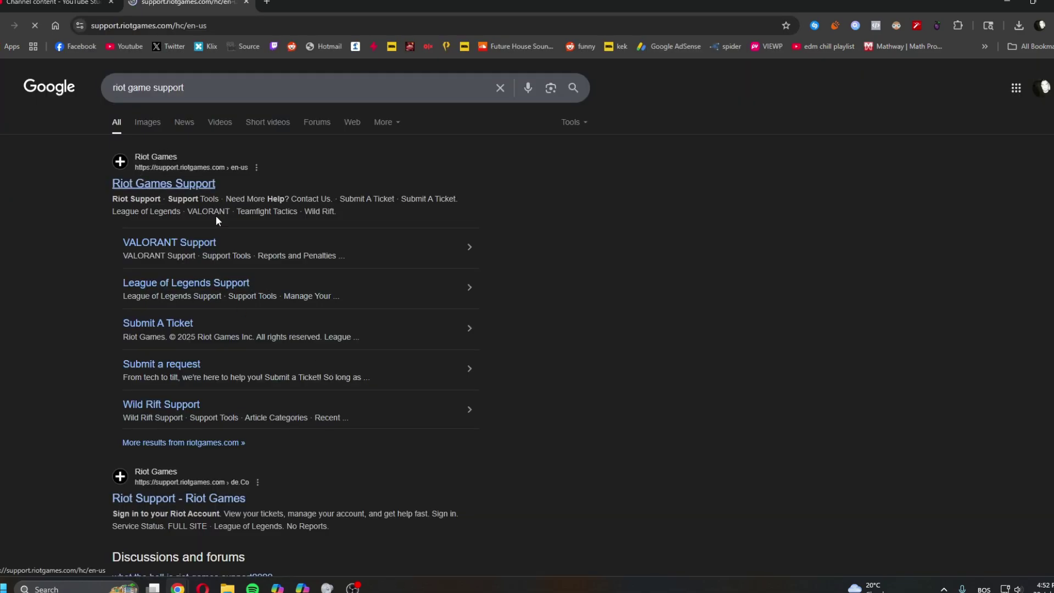
Scroll down to the League of Legends support section, then show the desktop
{"action": "scroll", "coordinate": [295, 326], "scroll_direction": "down", "scroll_amount": 5}
{"action": "scroll", "coordinate": [295, 327], "scroll_direction": "down", "scroll_amount": 15}
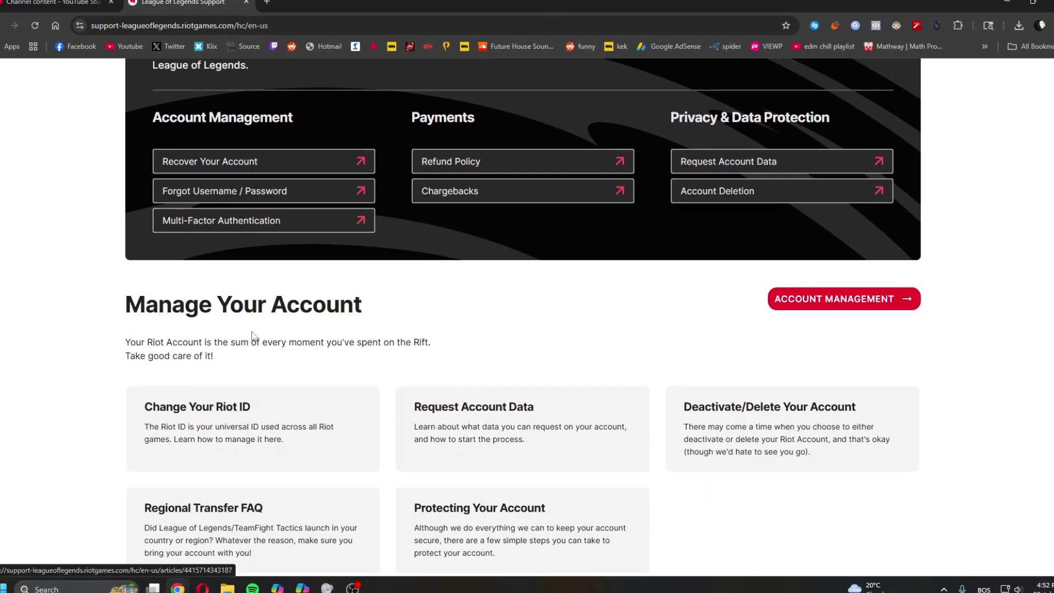
{"action": "scroll", "coordinate": [444, 308], "scroll_direction": "down", "scroll_amount": 9}
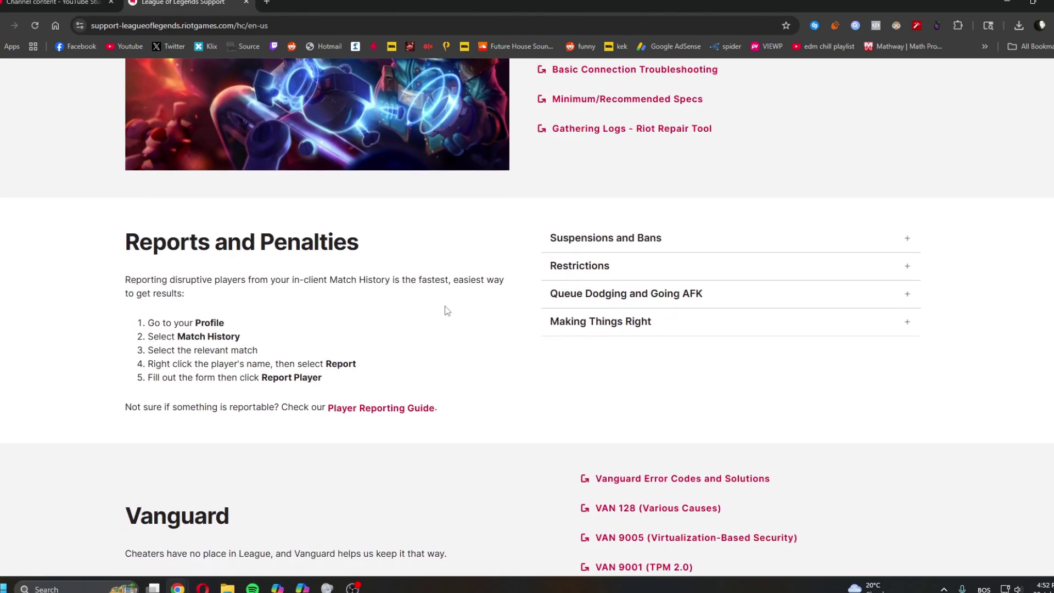
{"action": "scroll", "coordinate": [454, 311], "scroll_direction": "down", "scroll_amount": 3}
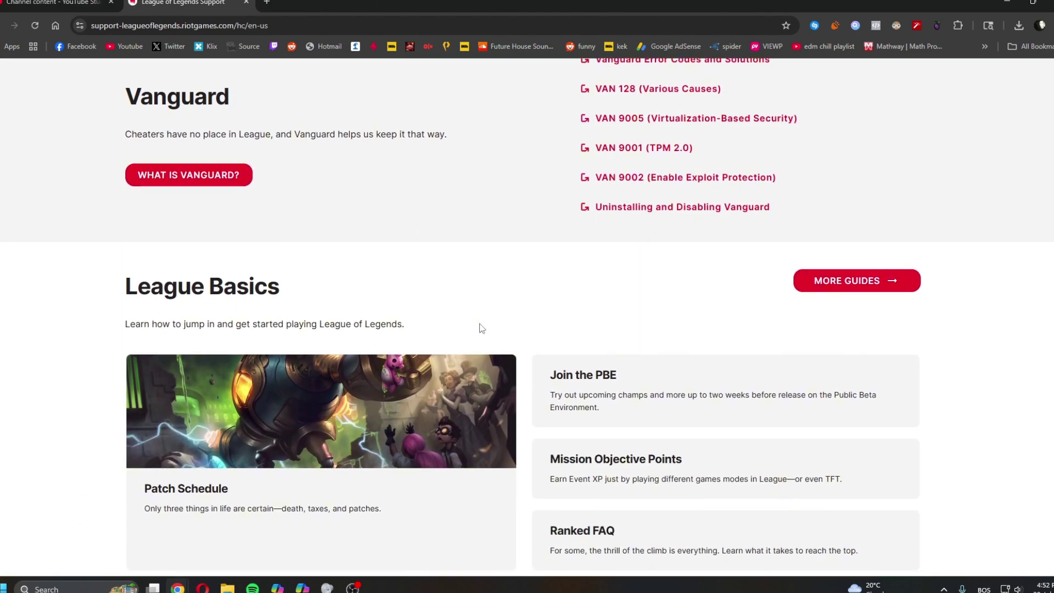
{"action": "key", "text": "super+d"}
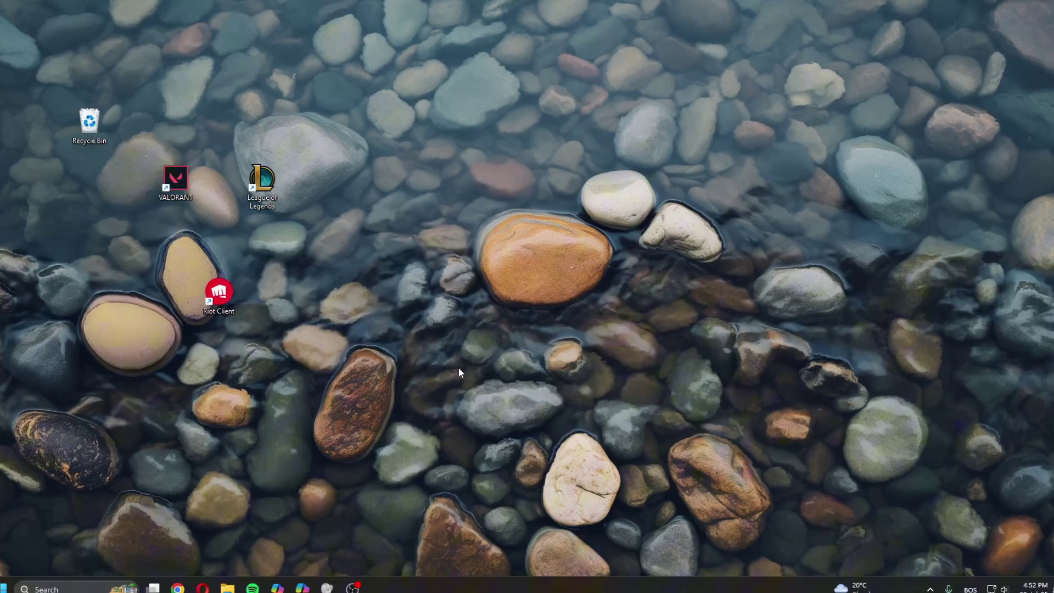